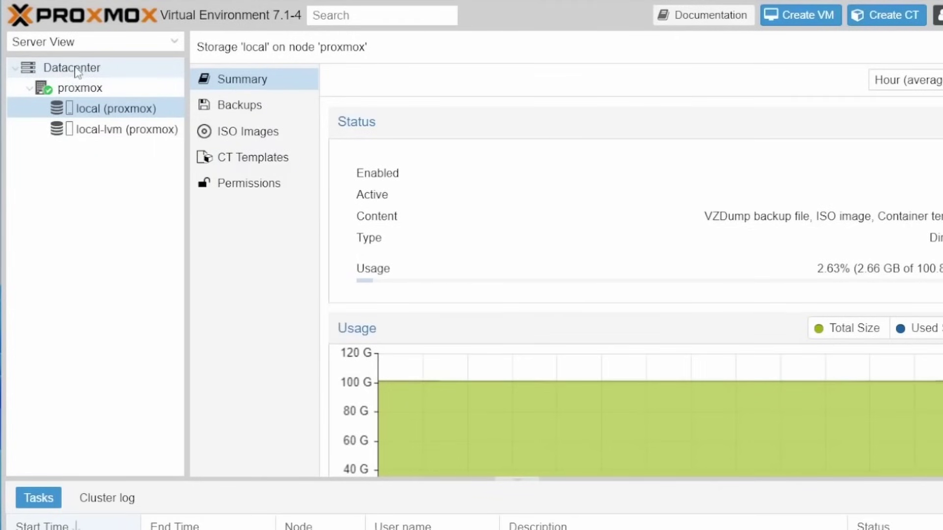
Remove the local-lvm storage from the Datacenter's storage list, bringing up the confirmation prompt
{"action": "left_click", "coordinate": [76, 69]}
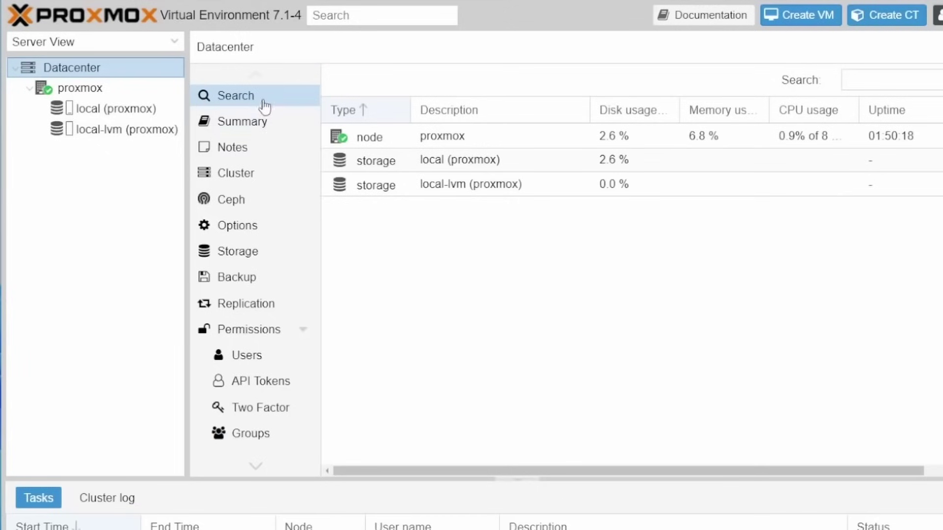
{"action": "left_click", "coordinate": [248, 257]}
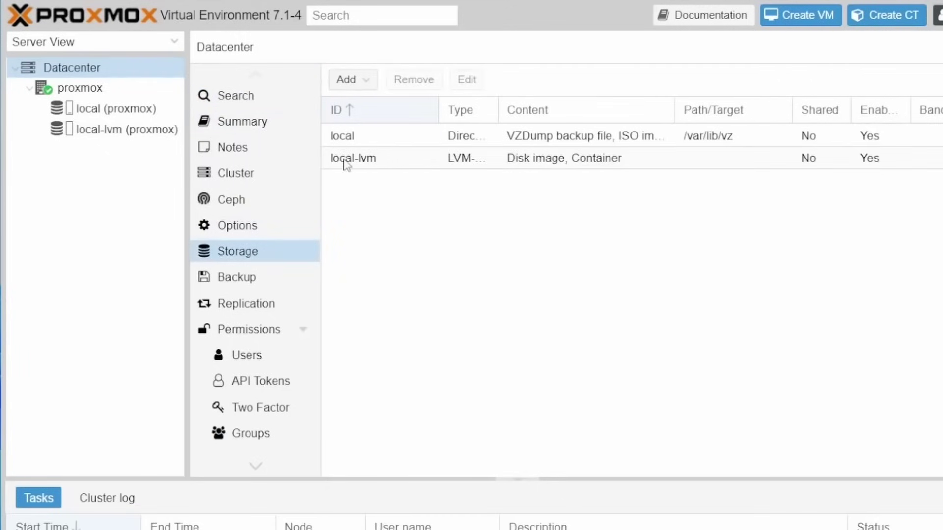
{"action": "left_click", "coordinate": [362, 164]}
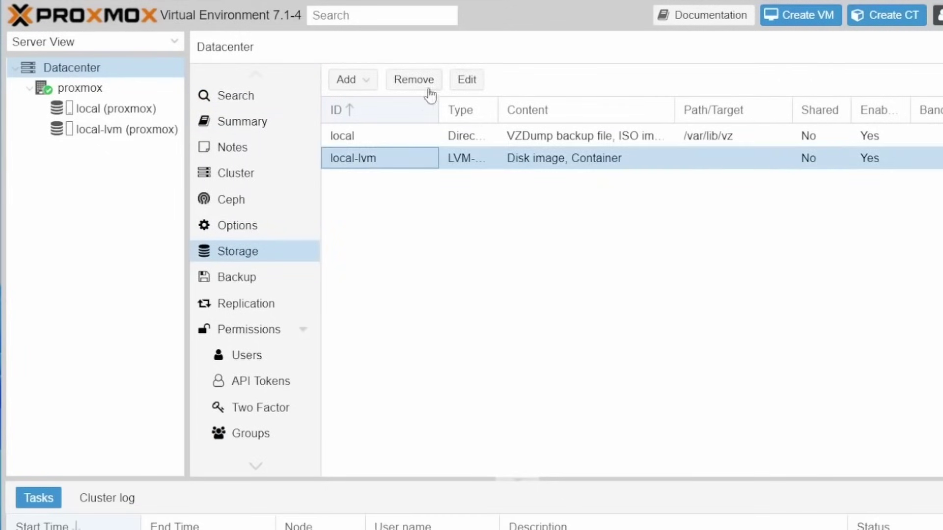
{"action": "left_click", "coordinate": [413, 83]}
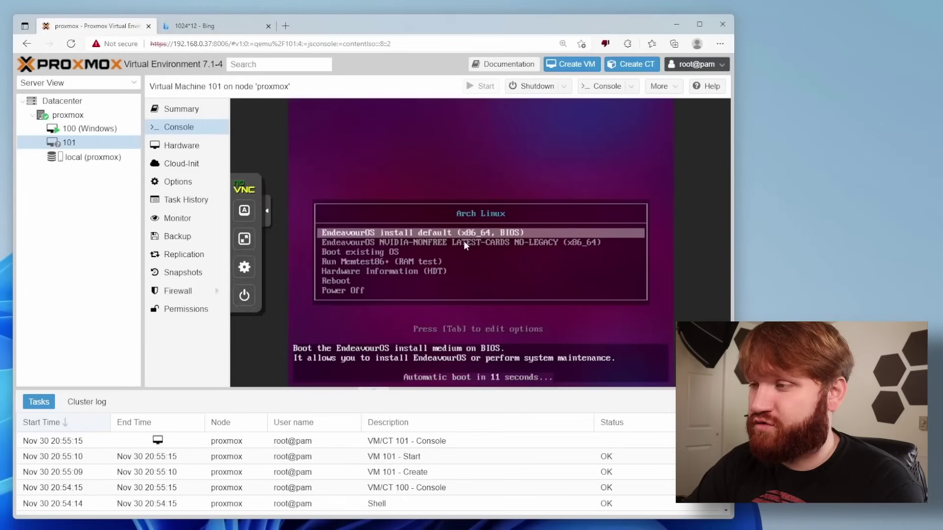
Boot VM 101 into the EndeavourOS installer and advance past the Desktop page to user setup
{"action": "key", "text": "Return"}
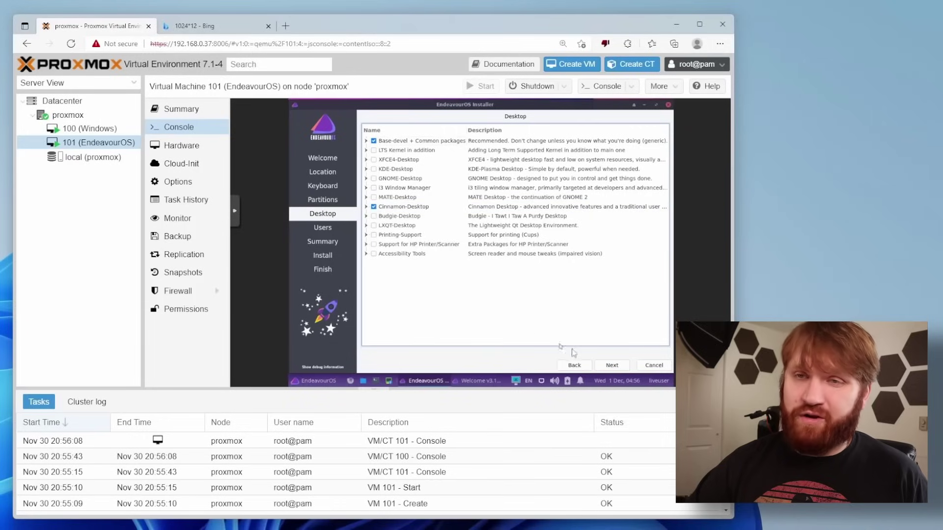
{"action": "left_click", "coordinate": [613, 366]}
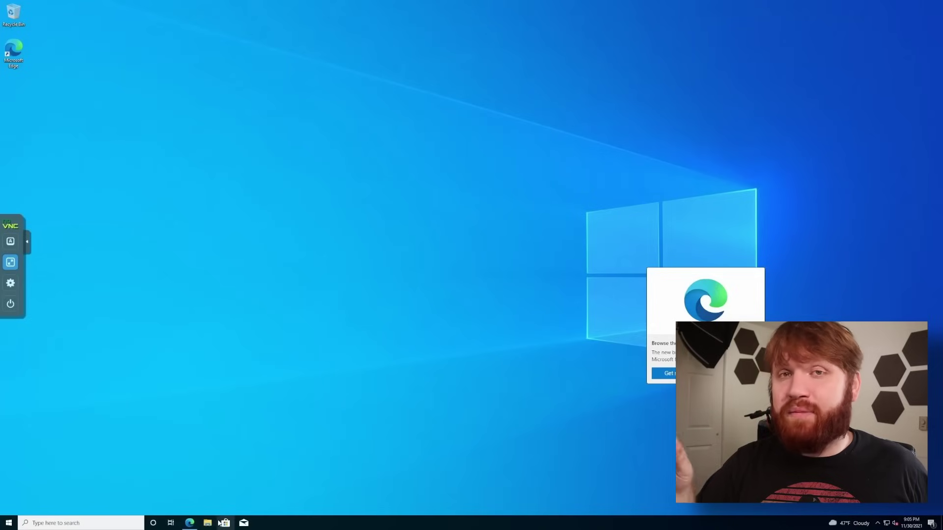
Open File Explorer, move it toward the upper left, then close it
{"action": "key", "text": "super+e"}
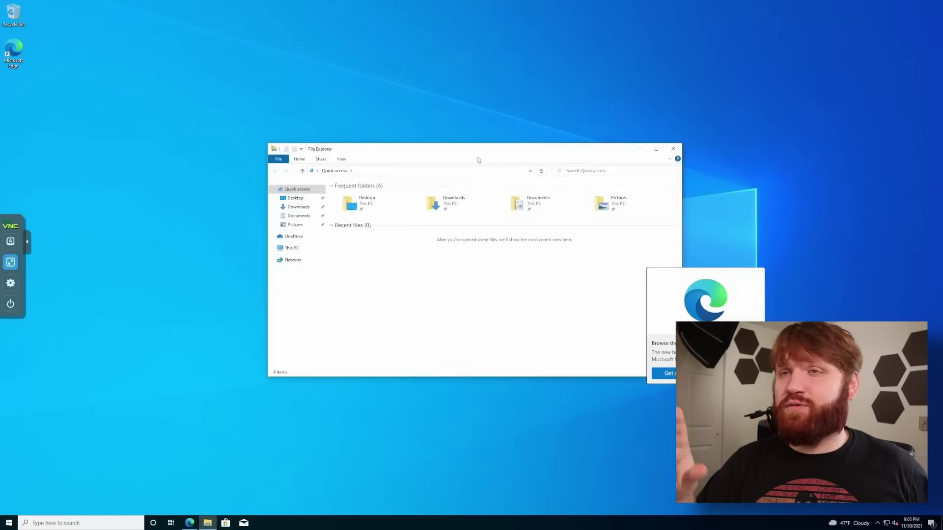
{"action": "left_click_drag", "start_coordinate": [484, 154], "coordinate": [323, 89]}
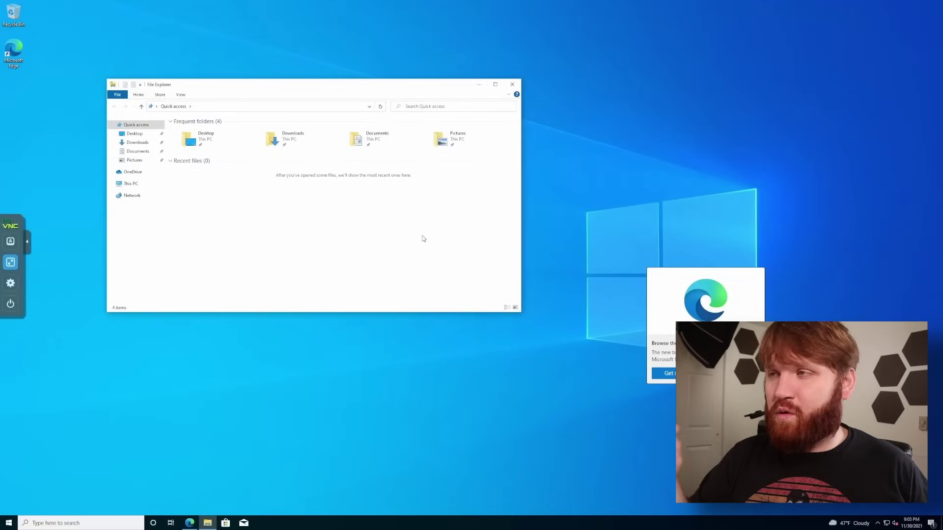
{"action": "left_click", "coordinate": [512, 85]}
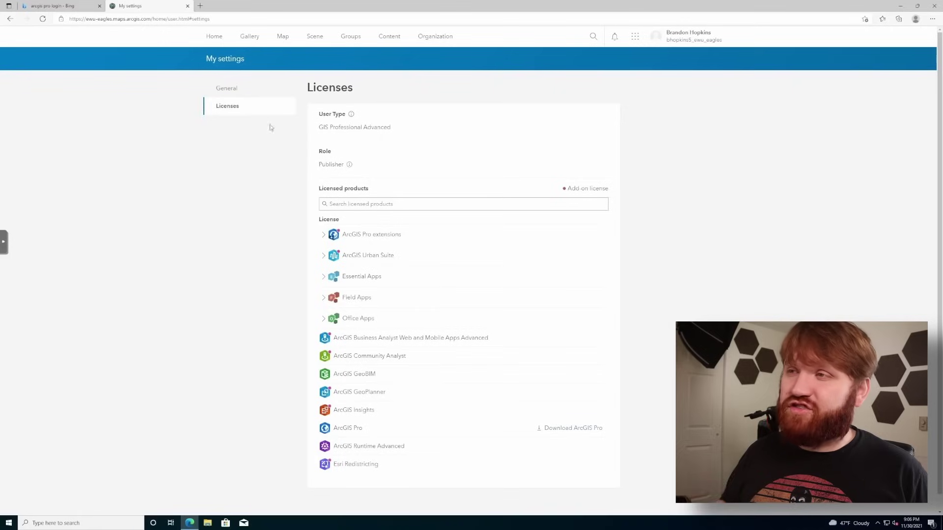
Start downloading the ArcGIS Pro installer from the ArcGIS Licenses page
{"action": "scroll", "coordinate": [431, 246], "scroll_direction": "down", "scroll_amount": 1}
{"action": "left_click", "coordinate": [563, 413]}
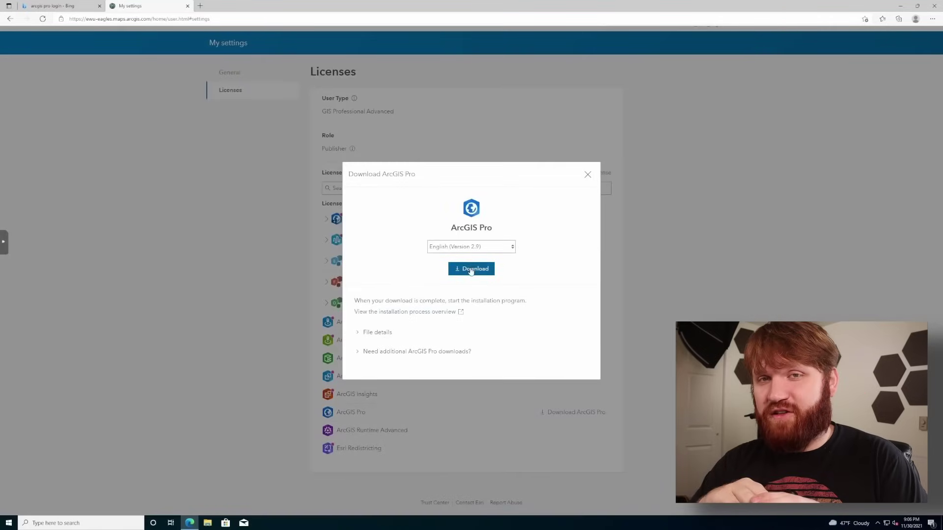
{"action": "left_click", "coordinate": [474, 269]}
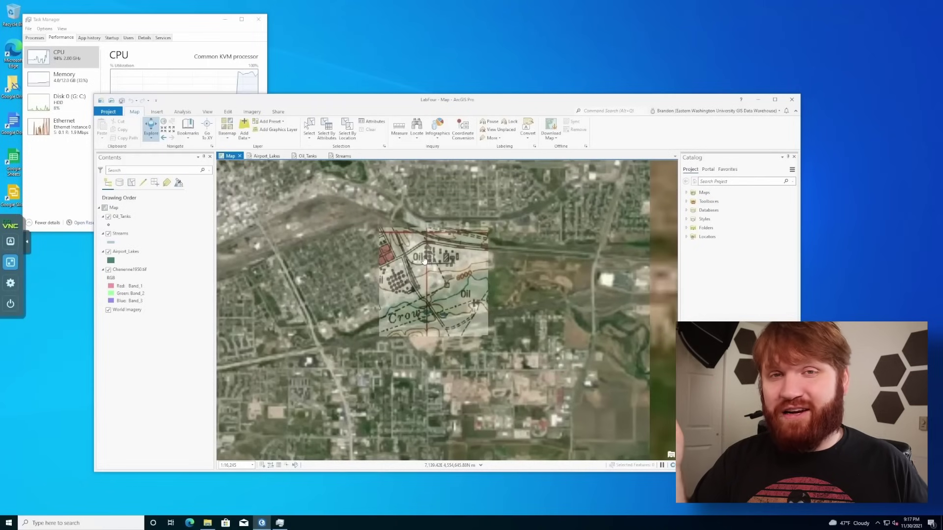
{"action": "scroll", "coordinate": [425, 261], "scroll_direction": "down", "scroll_amount": 2}
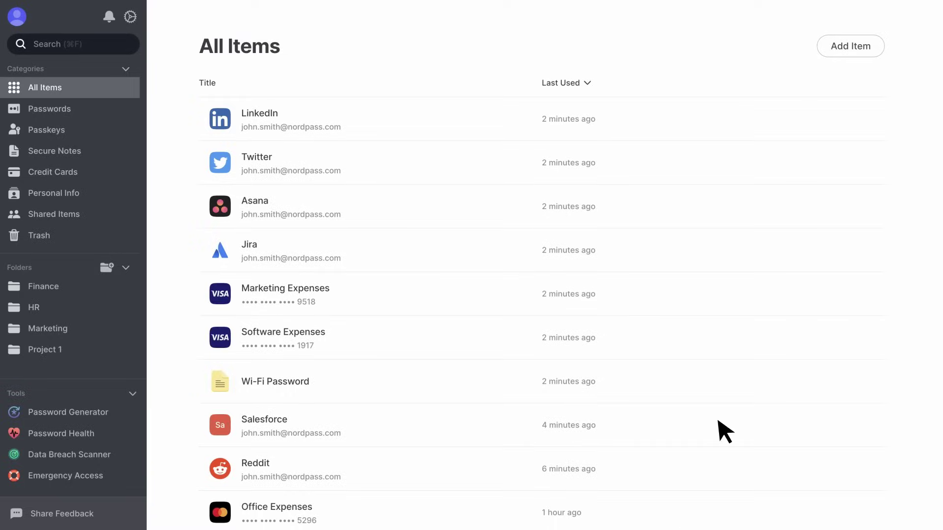
Create a 'Safe Combination' secure note in a chosen folder and enter the share recipient's e-mail
{"action": "left_click", "coordinate": [853, 45]}
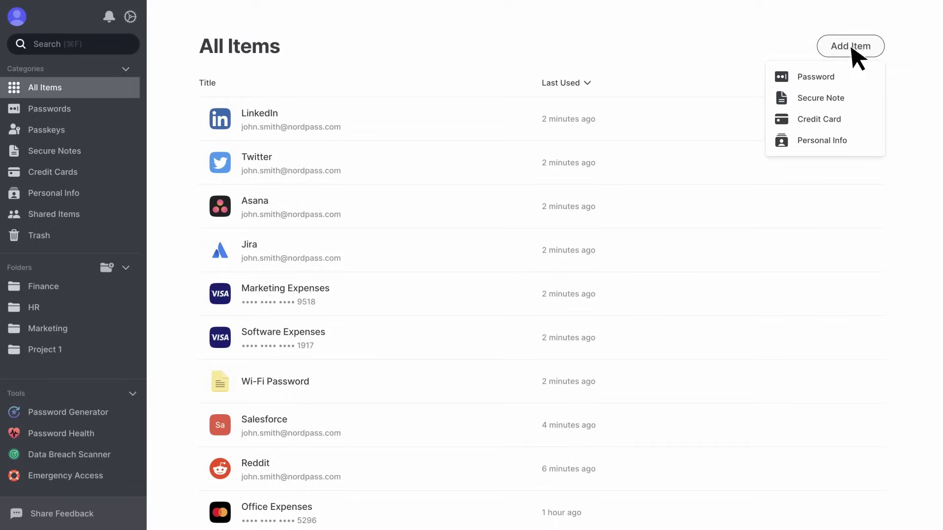
{"action": "left_click", "coordinate": [848, 95]}
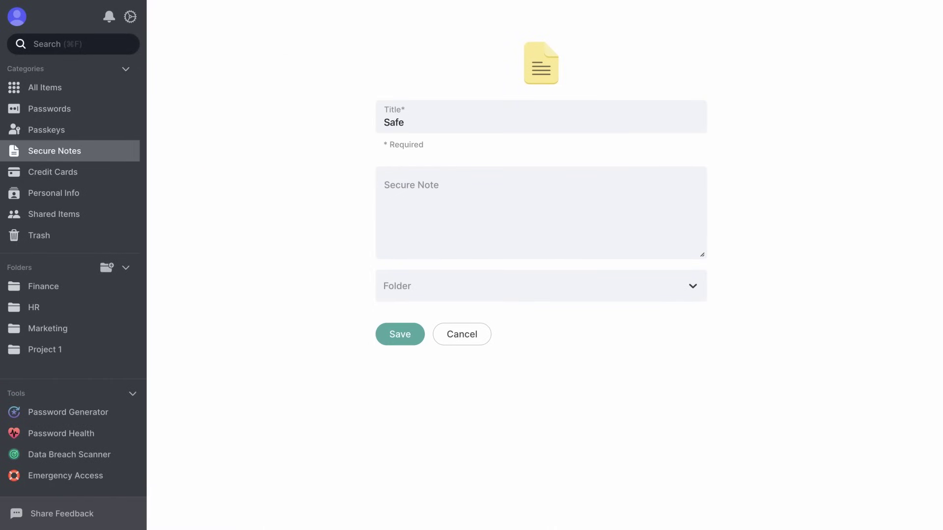
{"action": "type", "text": "Safe Combination"}
{"action": "key", "text": "Tab"}
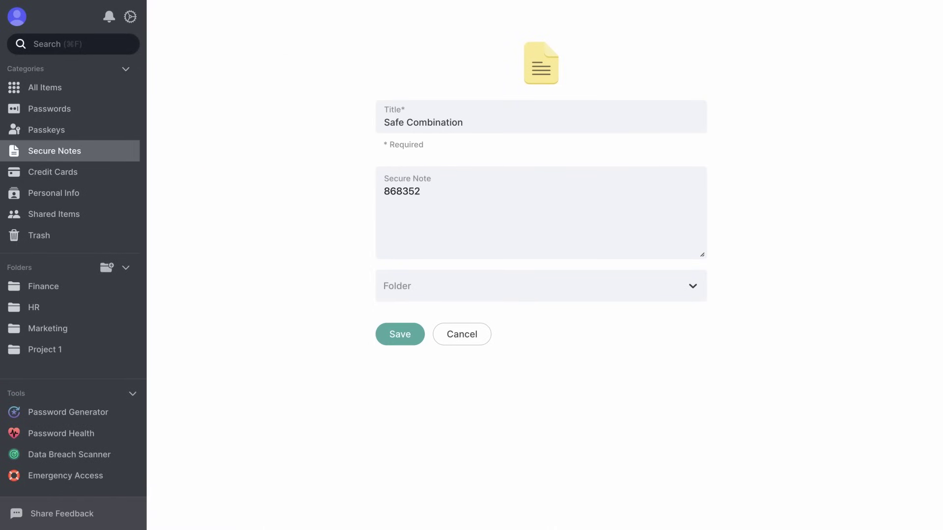
{"action": "left_click", "coordinate": [697, 289]}
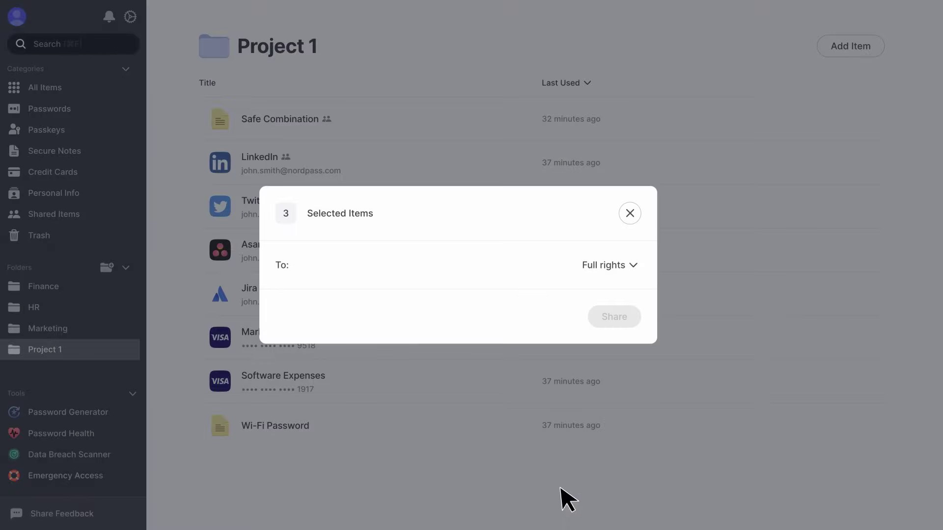
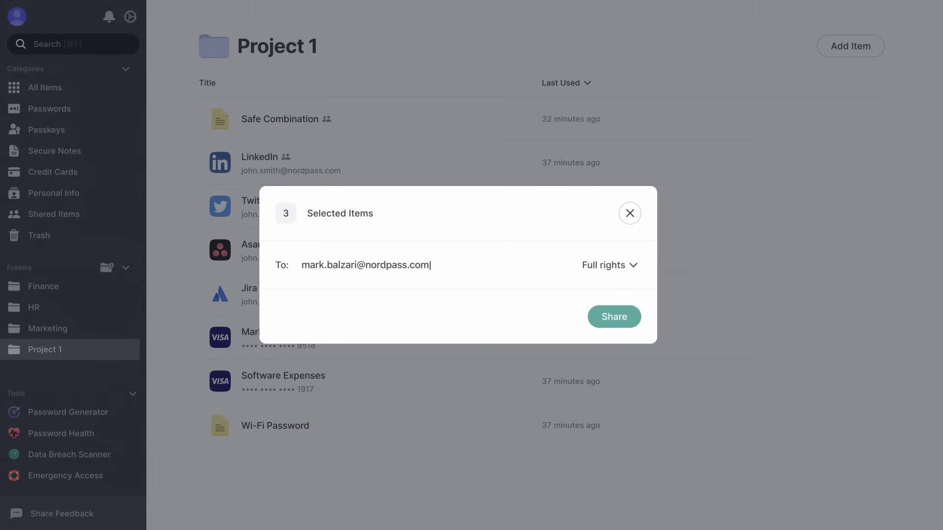
{"action": "key", "text": "Return"}
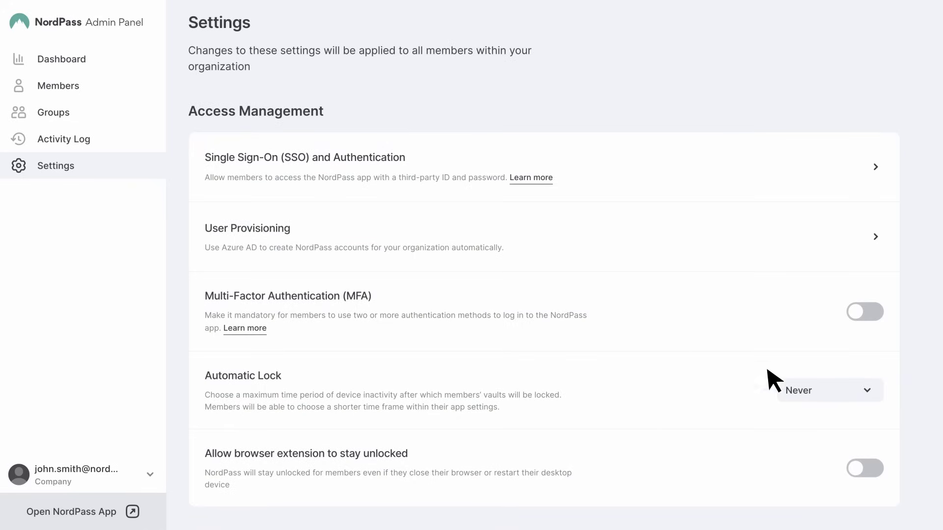
Enforce MFA for members, set a 5-minute auto-lock, fill a generated password, view Data Breach Scanner
{"action": "left_click", "coordinate": [869, 313]}
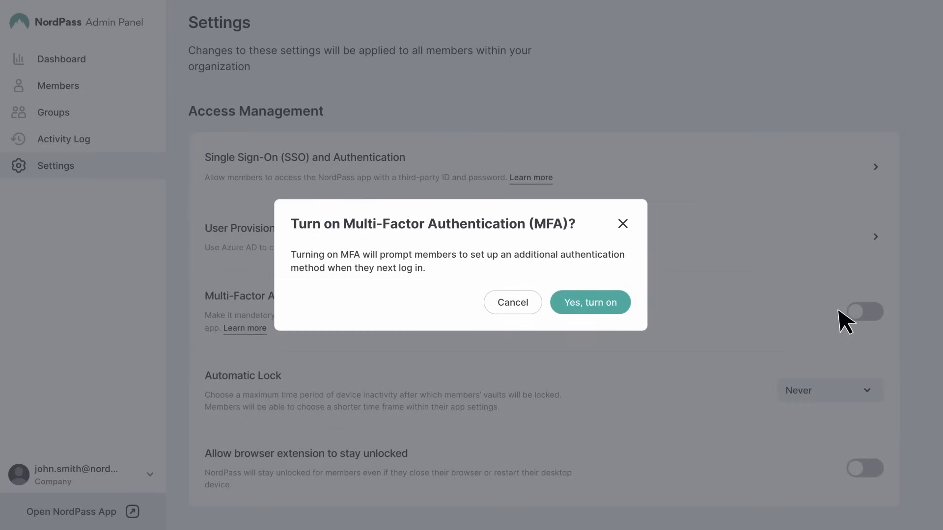
{"action": "left_click", "coordinate": [607, 306]}
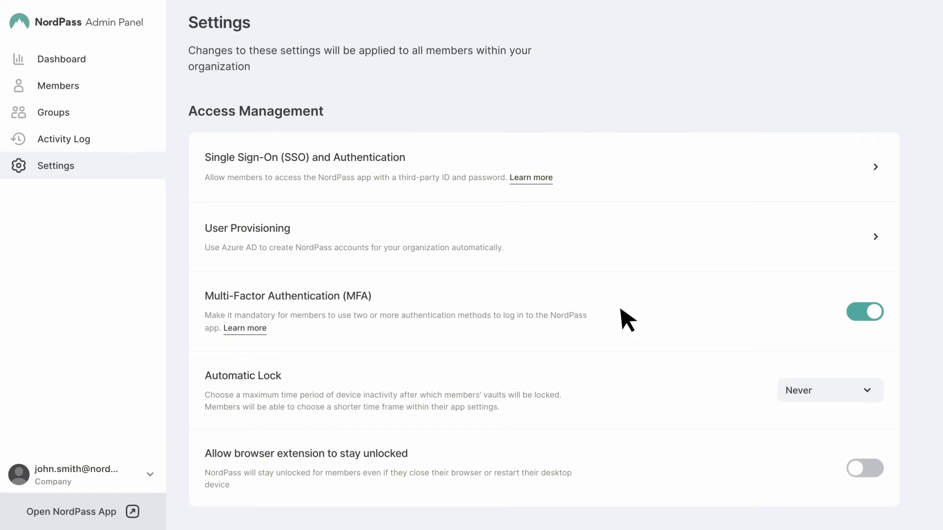
{"action": "left_click", "coordinate": [829, 390]}
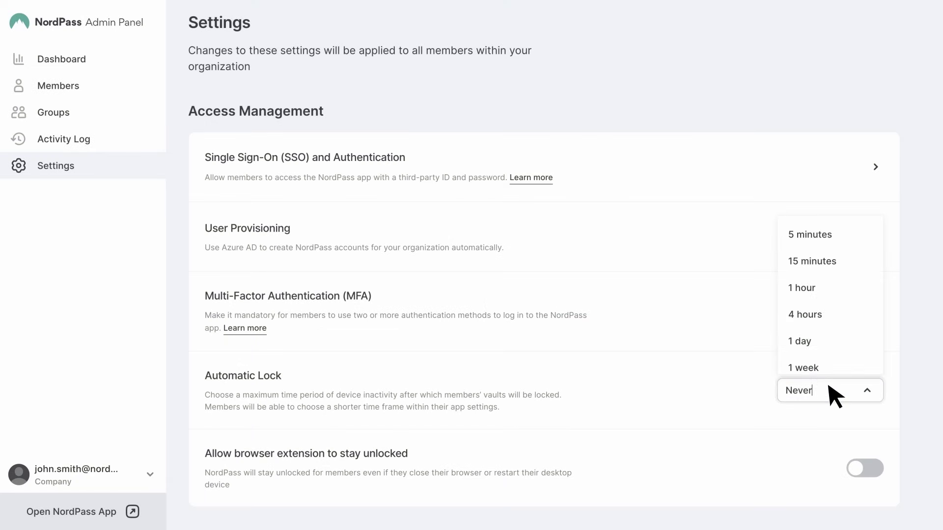
{"action": "left_click", "coordinate": [812, 236]}
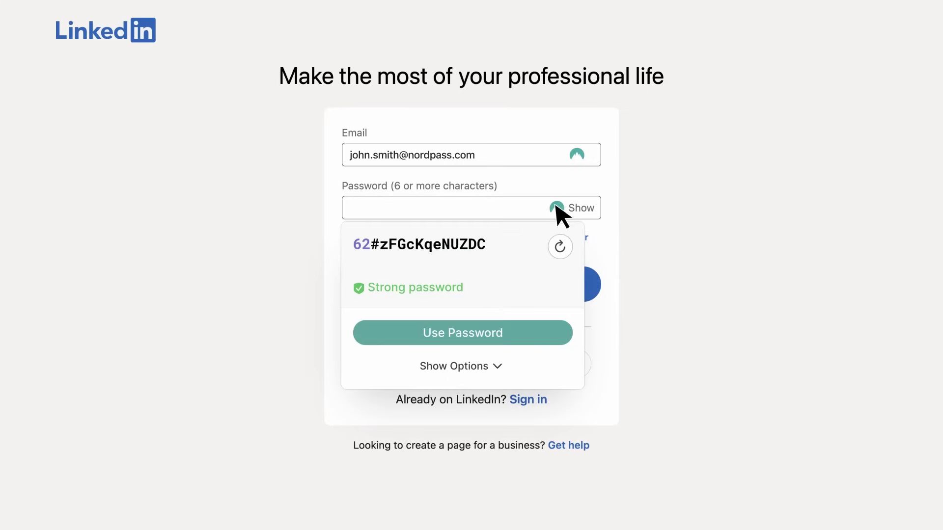
{"action": "left_click", "coordinate": [522, 339]}
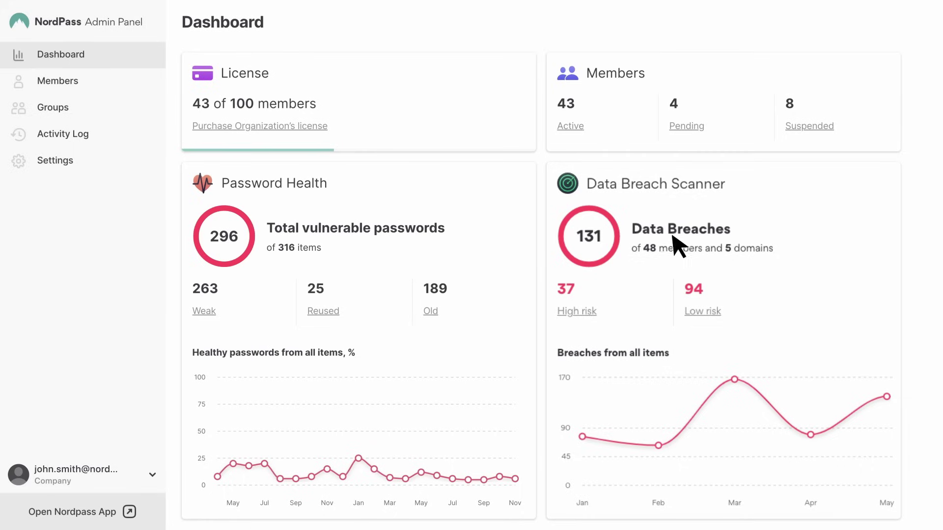
{"action": "left_click", "coordinate": [707, 184]}
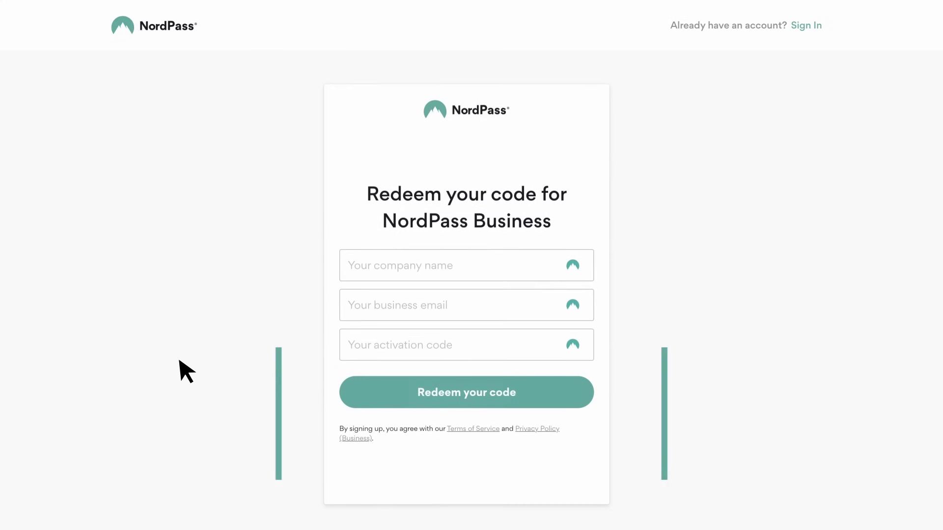
Fill in the company name and activation code and submit the redemption form
{"action": "left_click", "coordinate": [477, 262]}
{"action": "type", "text": "C"}
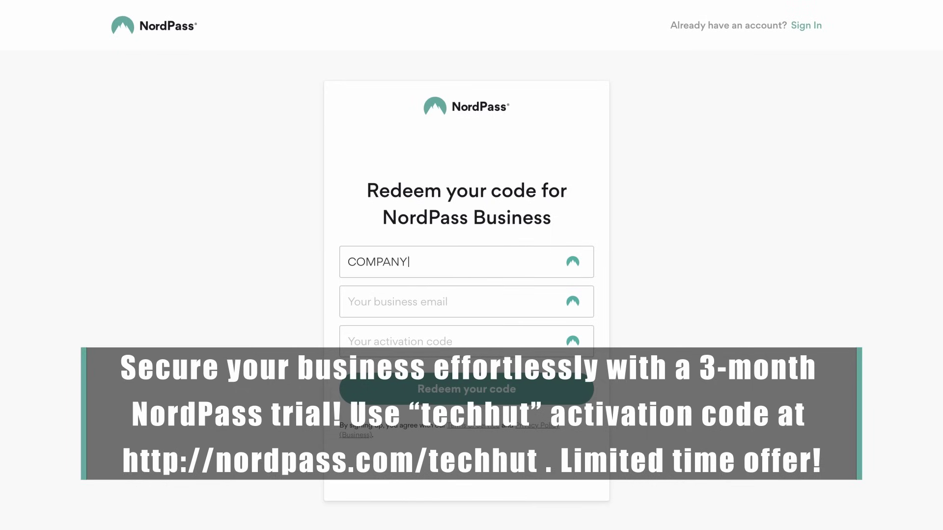
{"action": "type", "text": "om"}
{"action": "key", "text": "Tab"}
{"action": "type", "text": "ACT"}
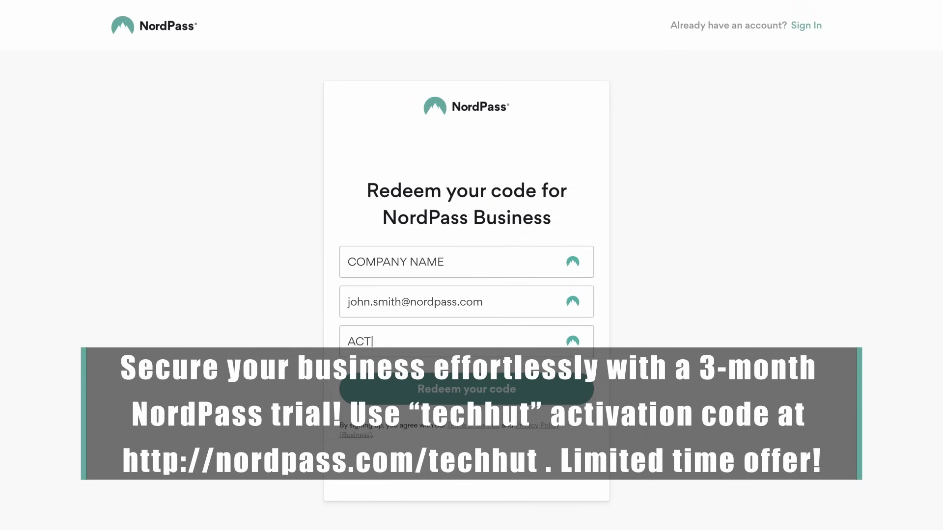
{"action": "left_click", "coordinate": [497, 388]}
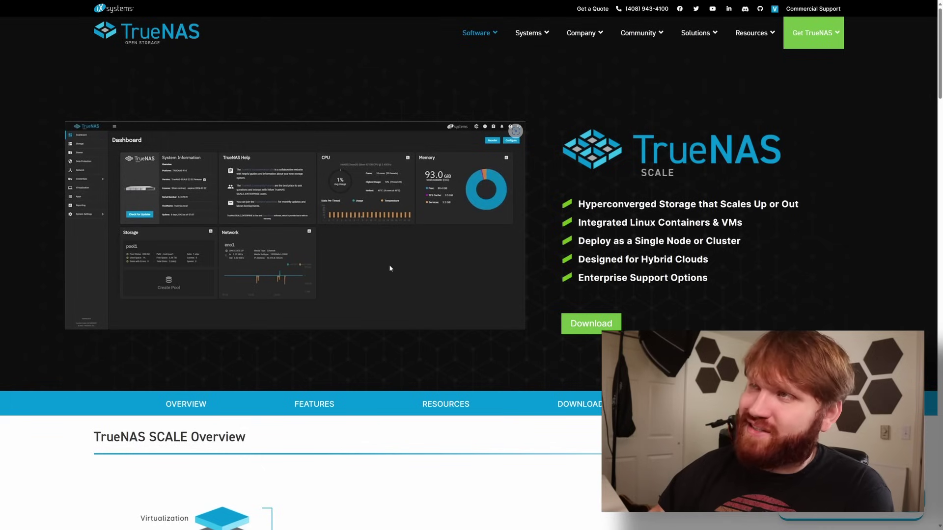
{"action": "mouse_move", "coordinate": [490, 33]}
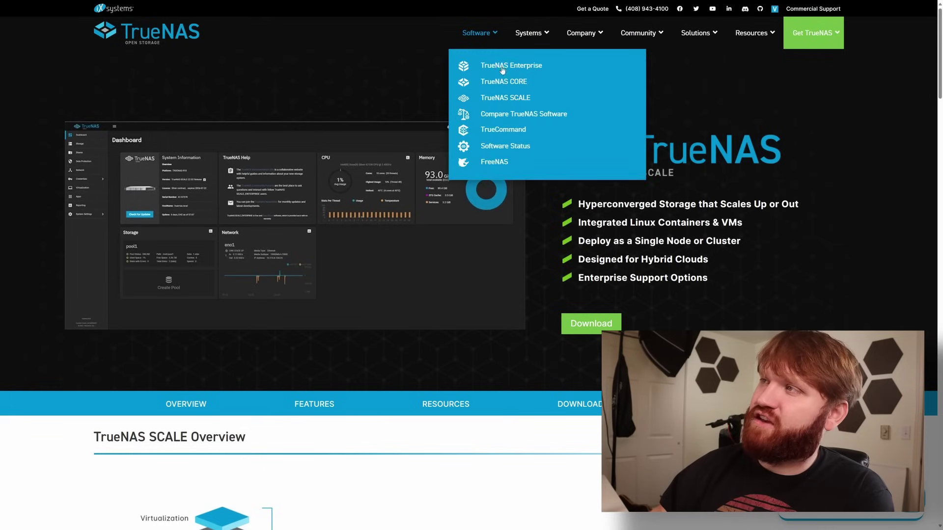
{"action": "left_click", "coordinate": [506, 98]}
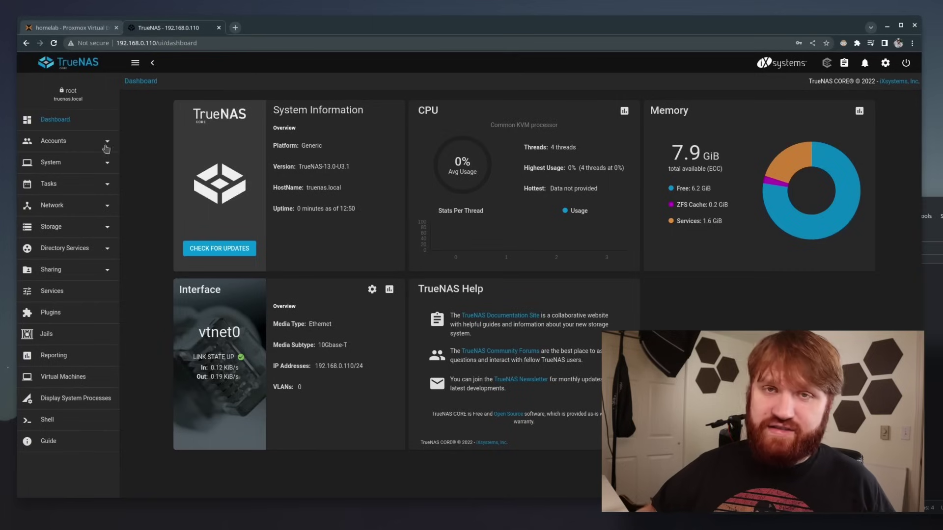
Review the installed disks and the empty pool list, then begin adding a new pool
{"action": "left_click", "coordinate": [86, 228]}
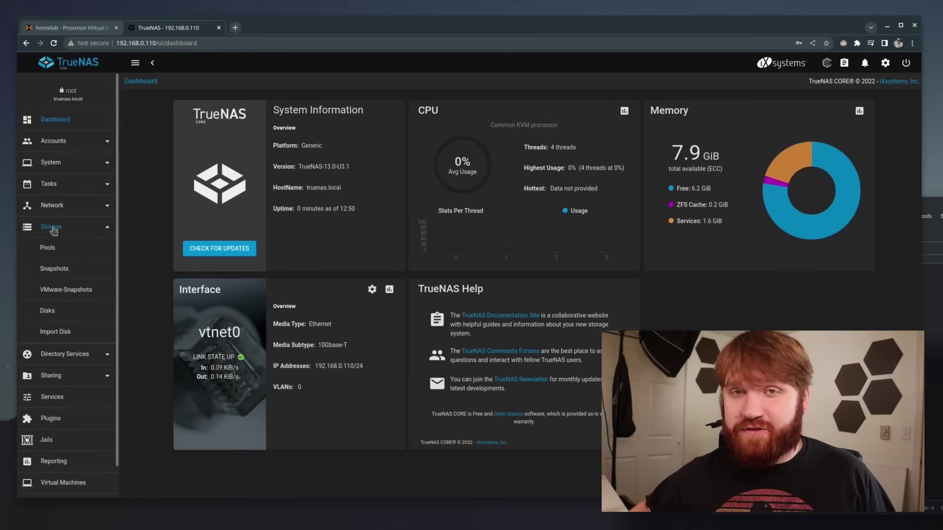
{"action": "left_click", "coordinate": [47, 311]}
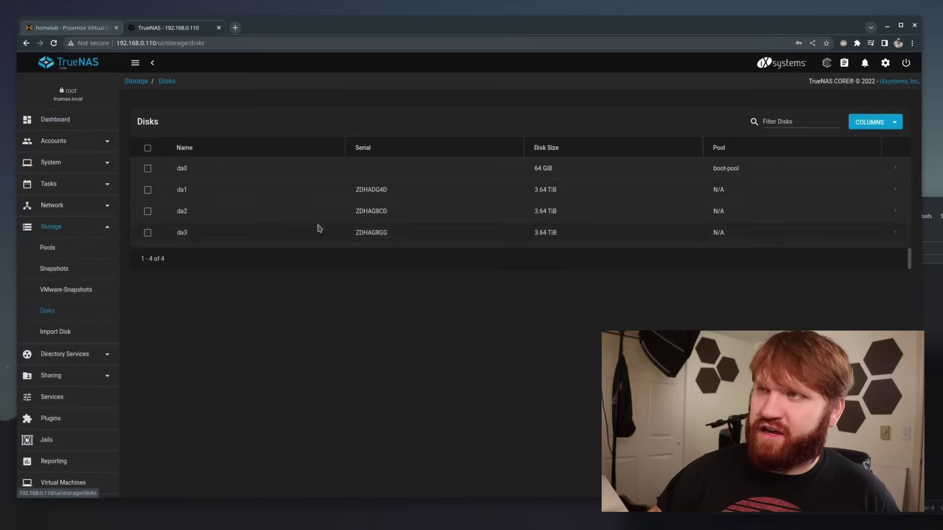
{"action": "left_click", "coordinate": [73, 247]}
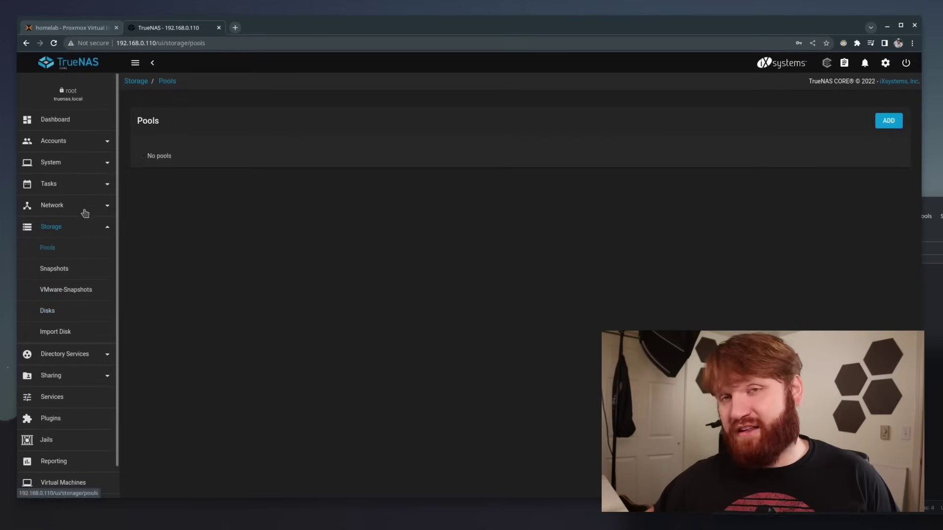
{"action": "left_click", "coordinate": [889, 121]}
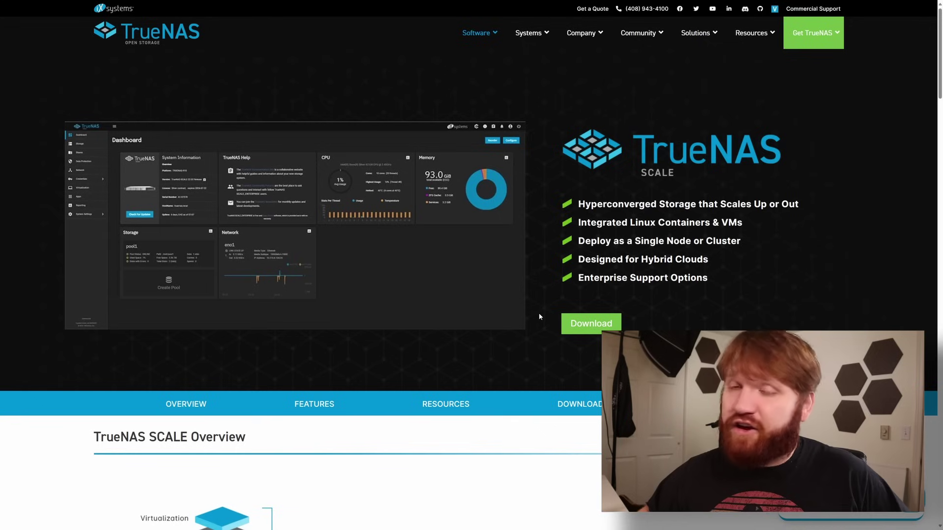
Jump to the TrueNAS SCALE features table and briefly highlight 'Kubernetes' in it
{"action": "left_click", "coordinate": [315, 404]}
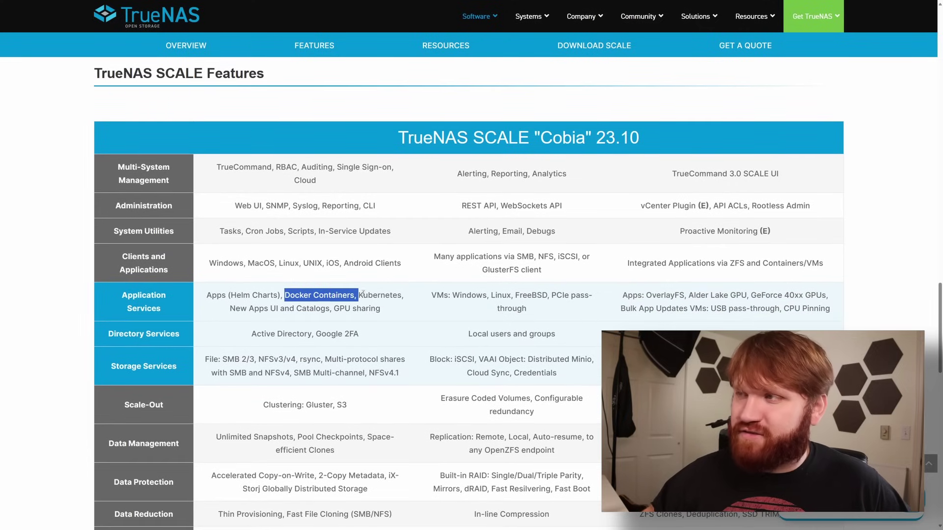
{"action": "left_click_drag", "start_coordinate": [402, 295], "coordinate": [359, 296]}
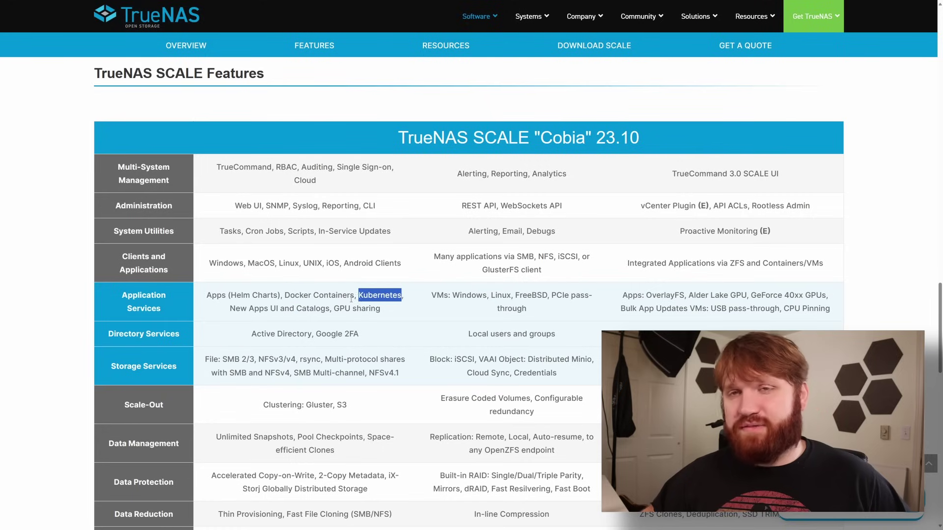
{"action": "left_click", "coordinate": [352, 298]}
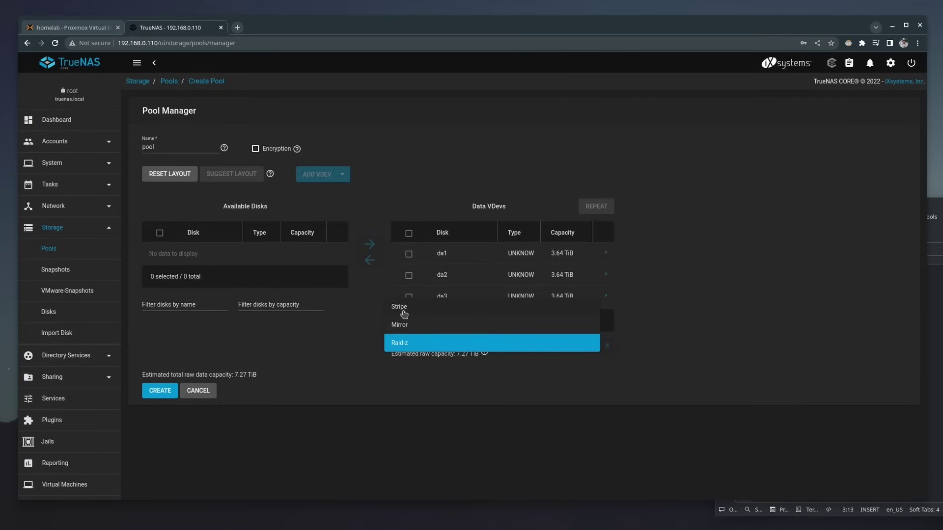
Try the Stripe and Mirror vdev layouts, then settle on Raid-z
{"action": "left_click", "coordinate": [412, 309]}
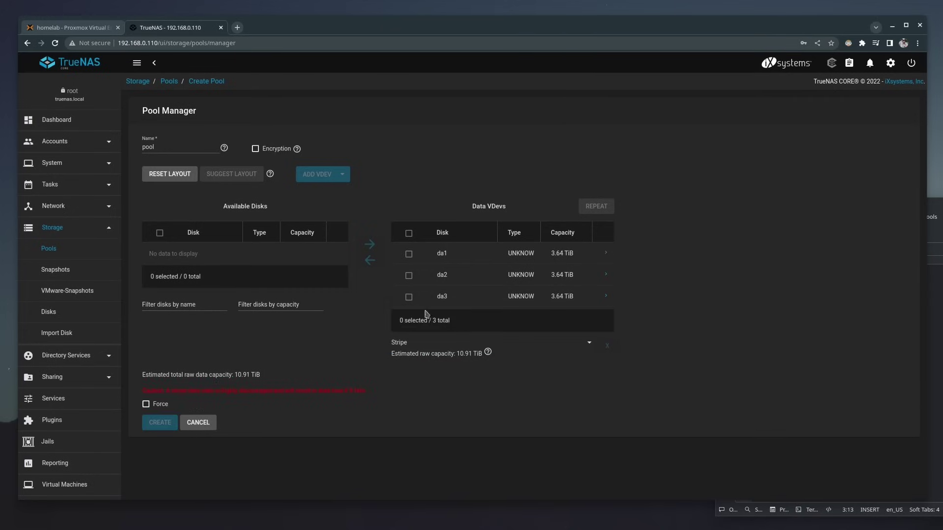
{"action": "left_click", "coordinate": [586, 347]}
{"action": "left_click", "coordinate": [448, 363]}
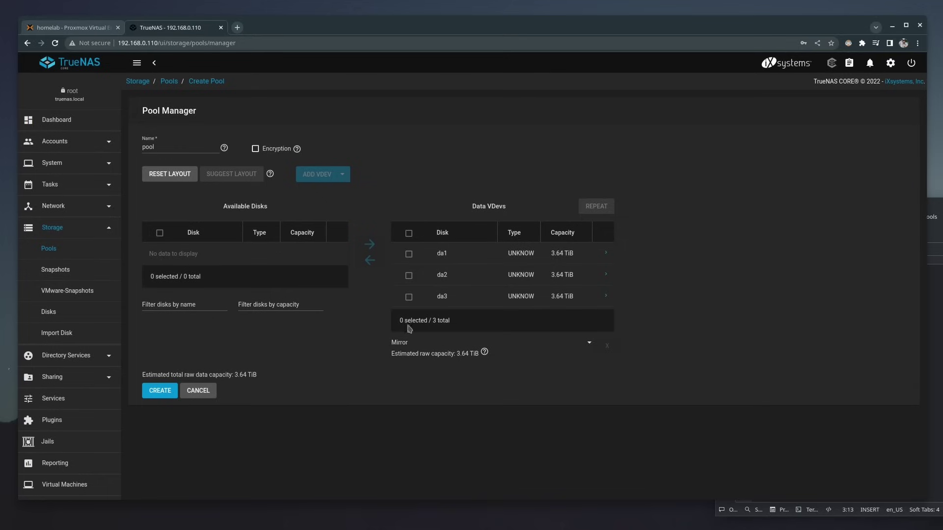
{"action": "left_click", "coordinate": [587, 346]}
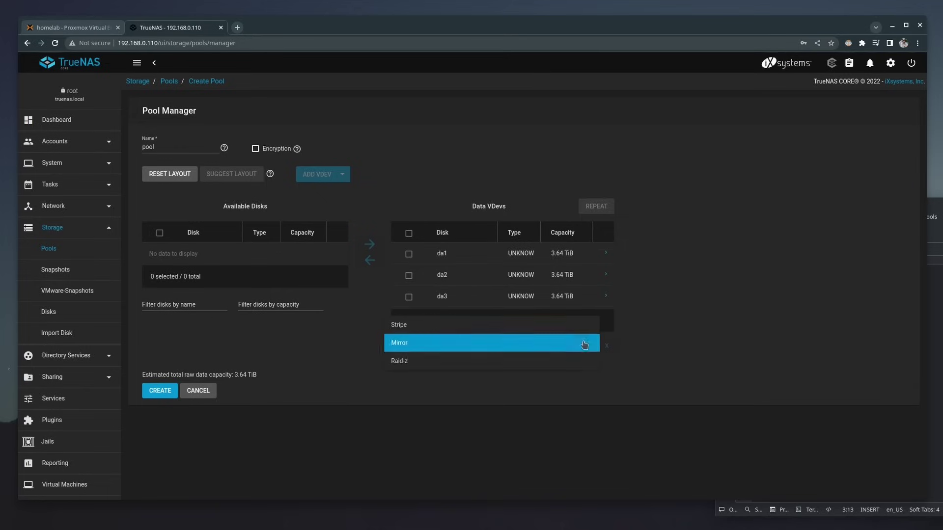
{"action": "left_click", "coordinate": [491, 362]}
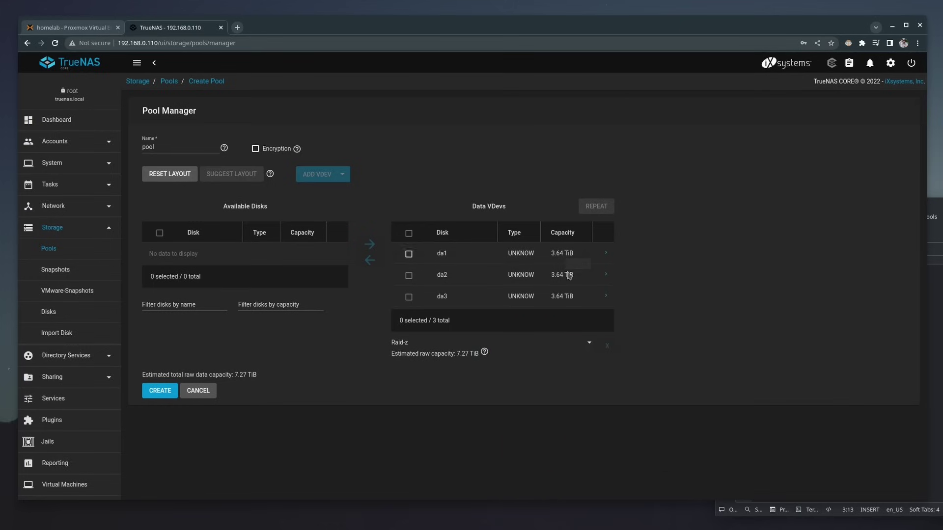
Create the Raid-z pool, confirming that its disks will be erased
{"action": "left_click", "coordinate": [165, 392]}
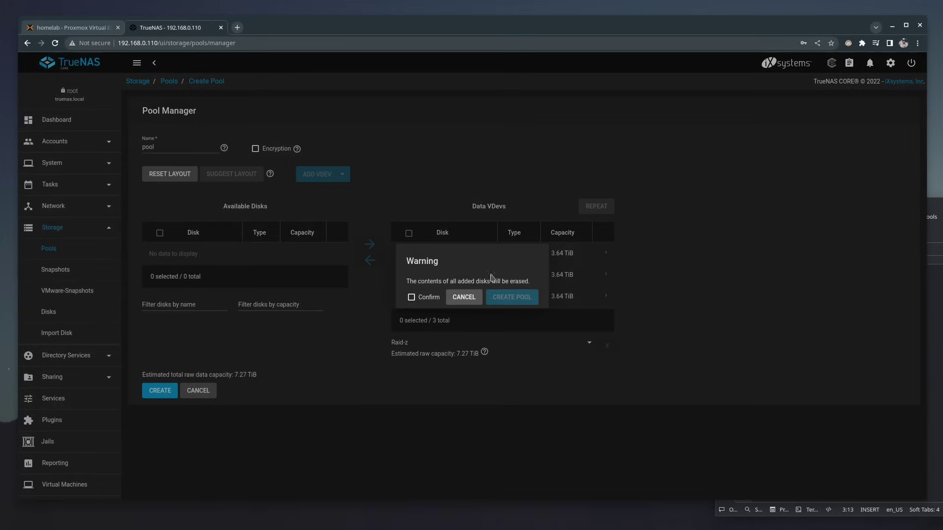
{"action": "left_click", "coordinate": [437, 299]}
{"action": "left_click", "coordinate": [523, 297]}
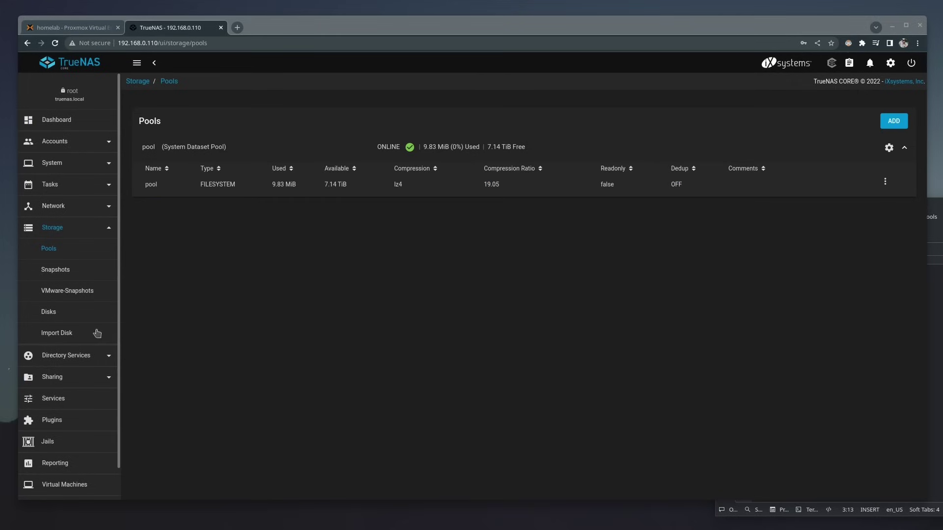
{"action": "left_click", "coordinate": [63, 376]}
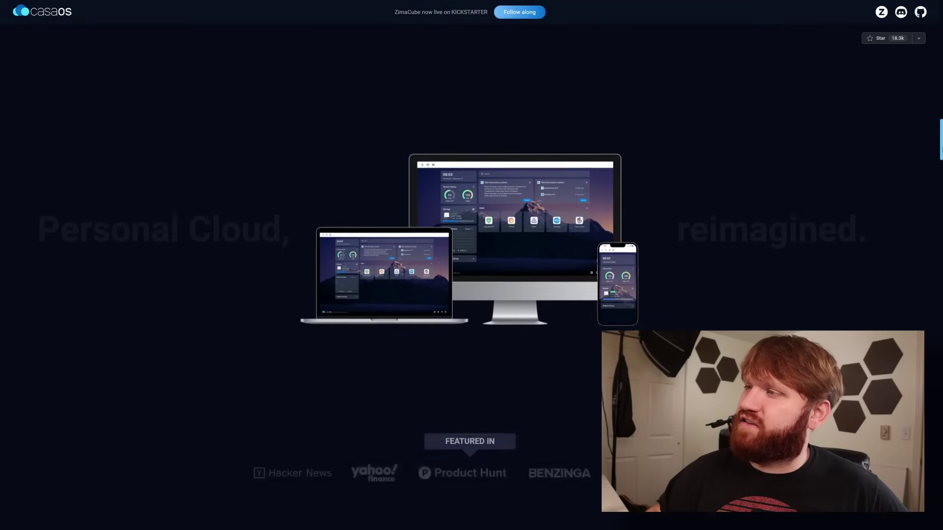
Return to the top of the CasaOS homepage and open the Live Demo information
{"action": "scroll", "coordinate": [472, 265], "scroll_direction": "down", "scroll_amount": 5}
{"action": "scroll", "coordinate": [472, 266], "scroll_direction": "up", "scroll_amount": 15}
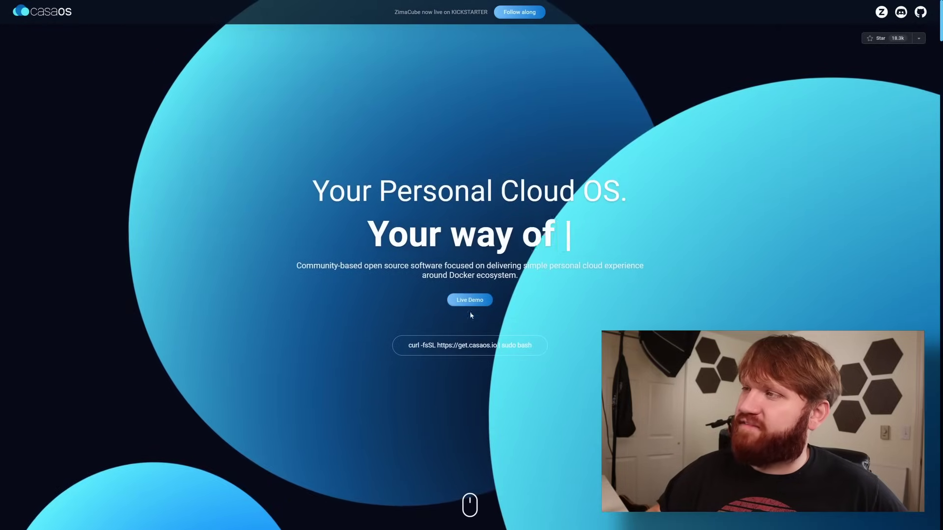
{"action": "left_click", "coordinate": [471, 300]}
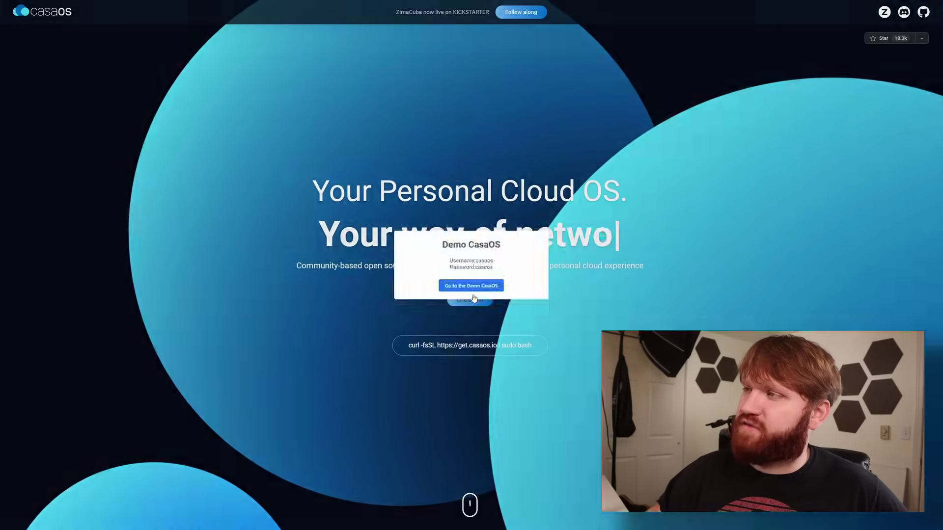
Enter the live CasaOS demo dashboard and open its settings panel
{"action": "left_click", "coordinate": [478, 293]}
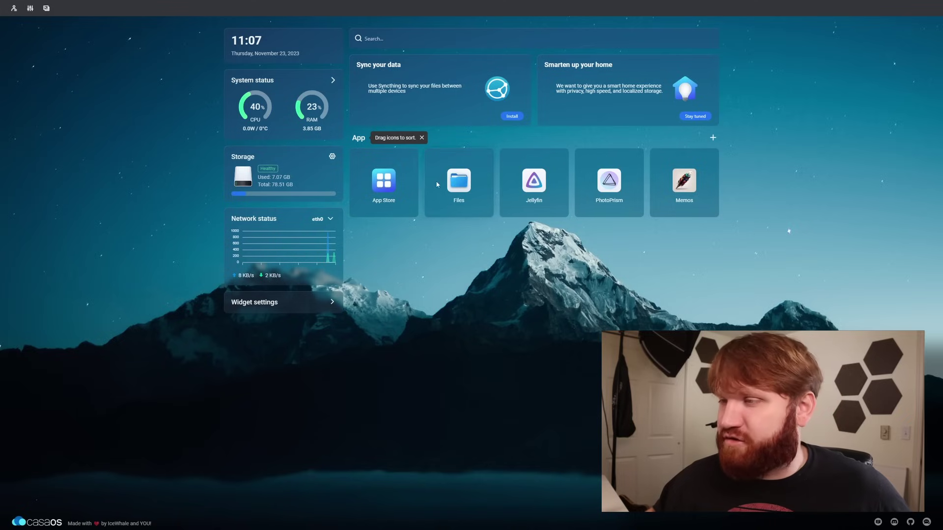
{"action": "left_click", "coordinate": [30, 9]}
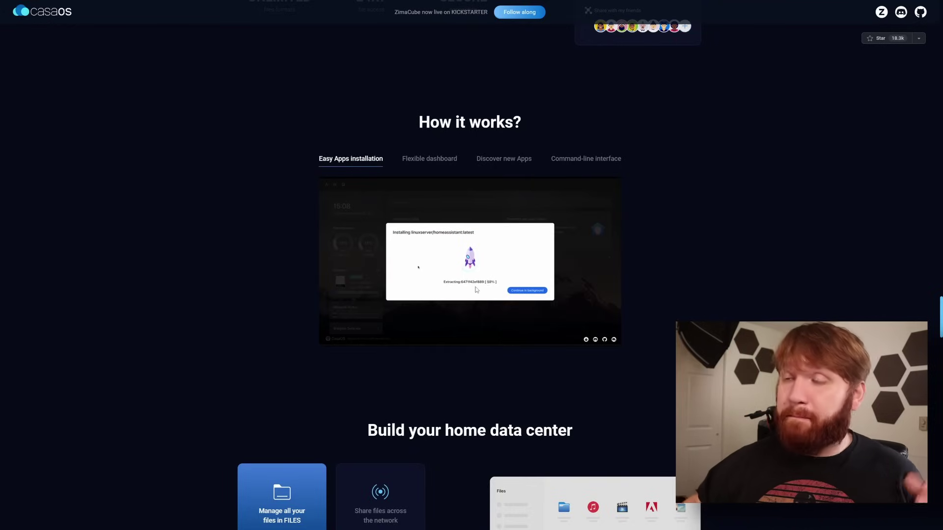
{"action": "mouse_move", "coordinate": [559, 311]}
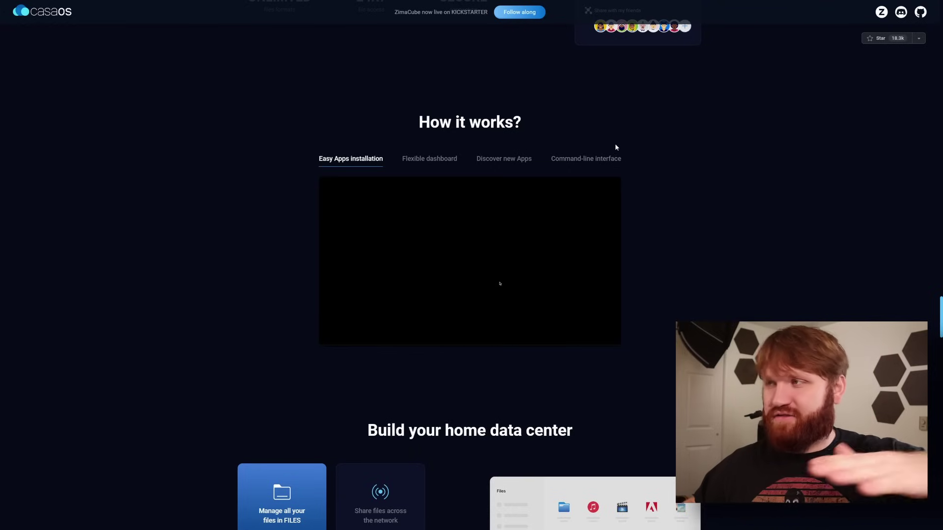
{"action": "scroll", "coordinate": [620, 147], "scroll_direction": "down", "scroll_amount": 10}
{"action": "scroll", "coordinate": [620, 147], "scroll_direction": "up", "scroll_amount": 20}
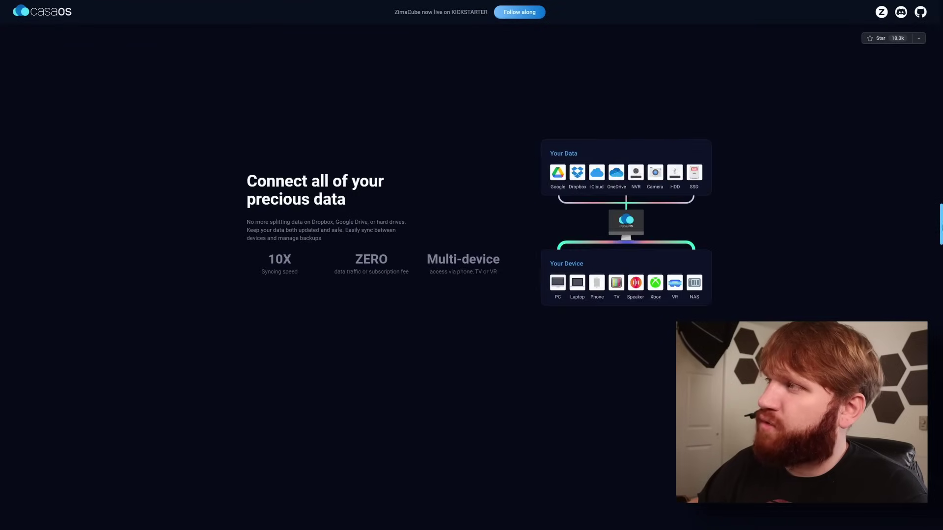
{"action": "left_click_drag", "start_coordinate": [941, 225], "coordinate": [939, 14]}
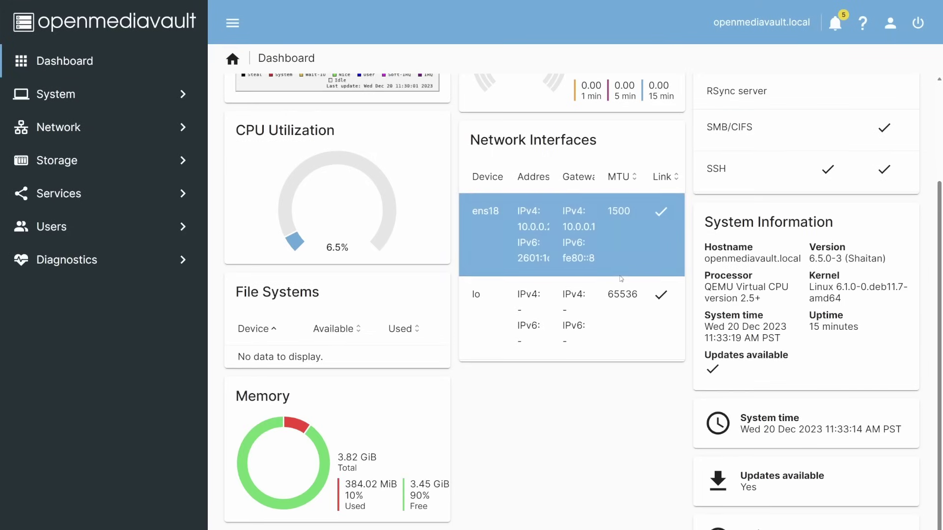
Scroll through the openmediavault dashboard cards for CPU, memory, network and services, then return to the top
{"action": "scroll", "coordinate": [621, 278], "scroll_direction": "up", "scroll_amount": 3}
{"action": "scroll", "coordinate": [621, 278], "scroll_direction": "up", "scroll_amount": 1}
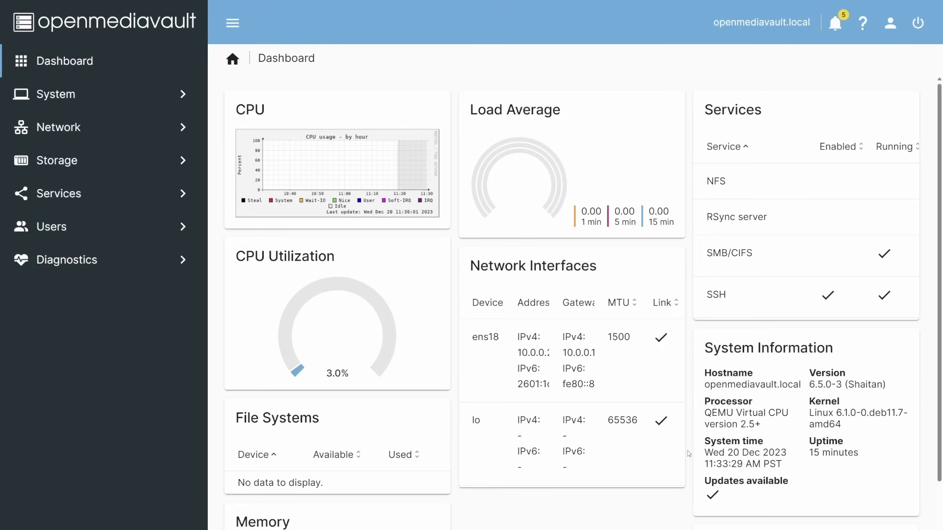
{"action": "scroll", "coordinate": [689, 453], "scroll_direction": "down", "scroll_amount": 2}
{"action": "scroll", "coordinate": [689, 454], "scroll_direction": "down", "scroll_amount": 1}
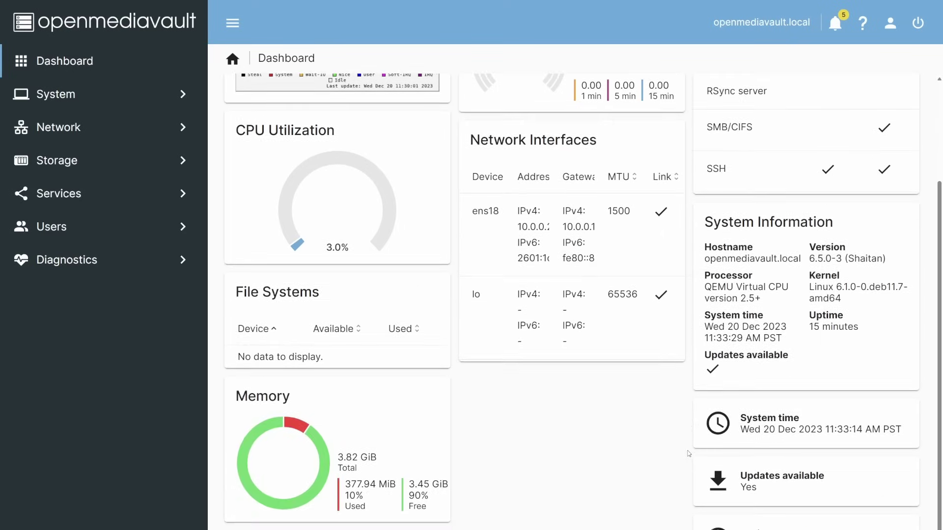
{"action": "scroll", "coordinate": [690, 454], "scroll_direction": "up", "scroll_amount": 3}
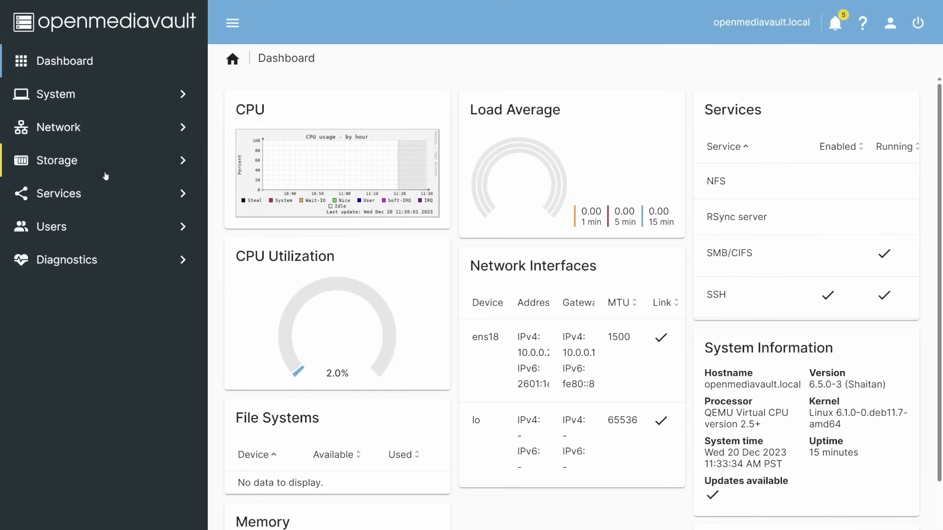
Open the SMB/CIFS Settings form under Services and look over its workgroup, home directory and WINS options
{"action": "left_click", "coordinate": [103, 204]}
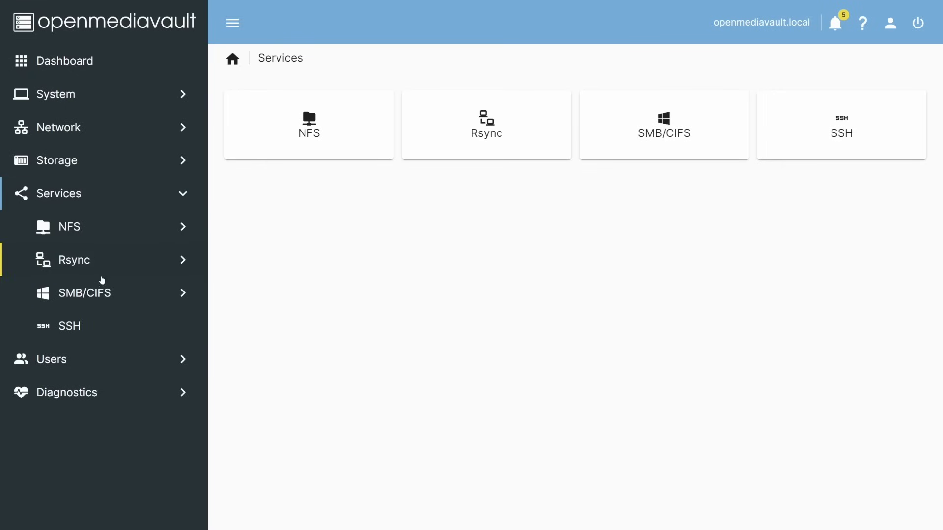
{"action": "left_click", "coordinate": [101, 294]}
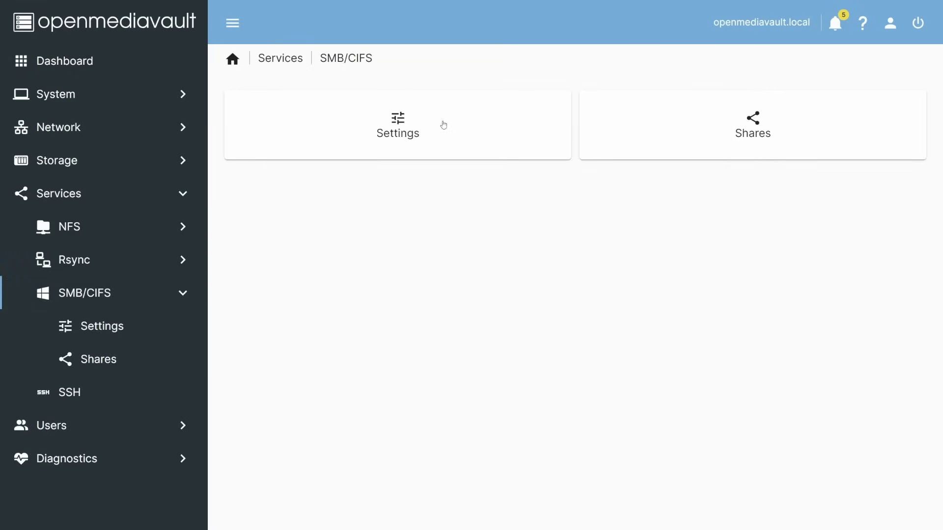
{"action": "left_click", "coordinate": [443, 125]}
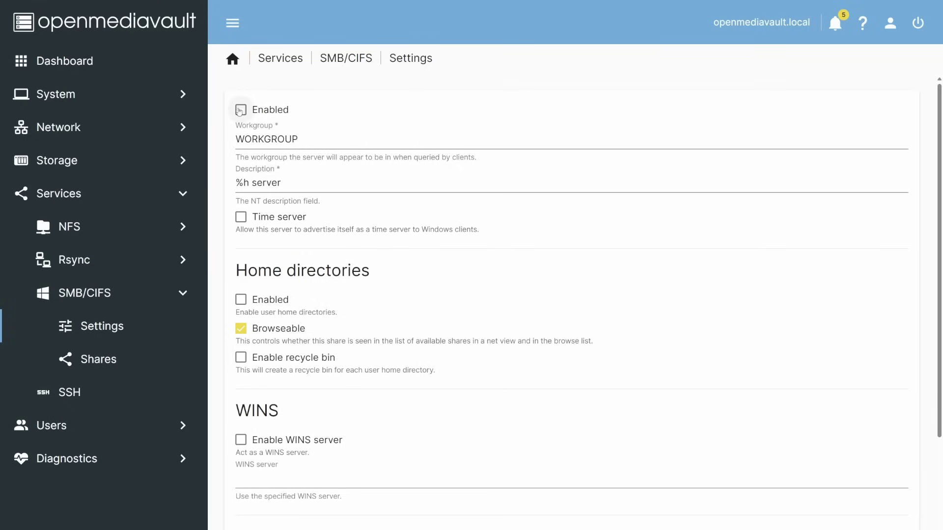
{"action": "scroll", "coordinate": [260, 291], "scroll_direction": "down", "scroll_amount": 3}
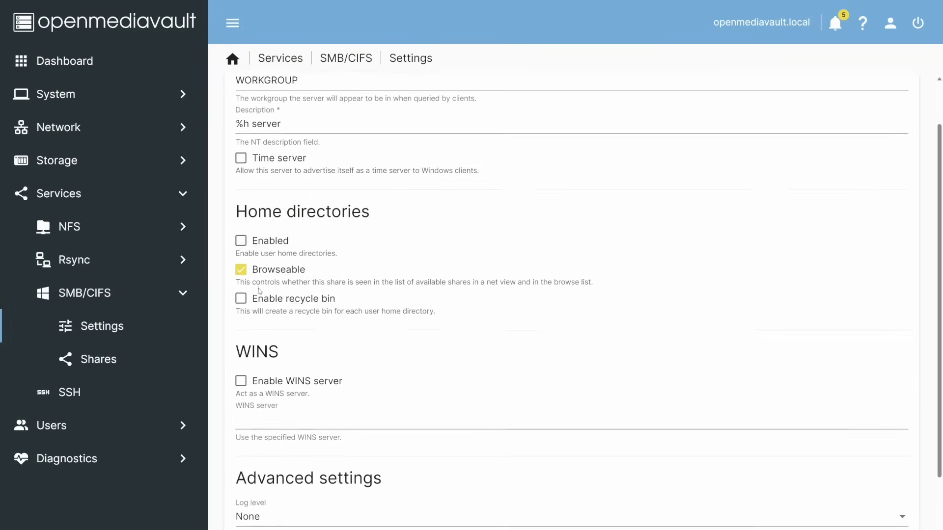
{"action": "scroll", "coordinate": [260, 290], "scroll_direction": "up", "scroll_amount": 3}
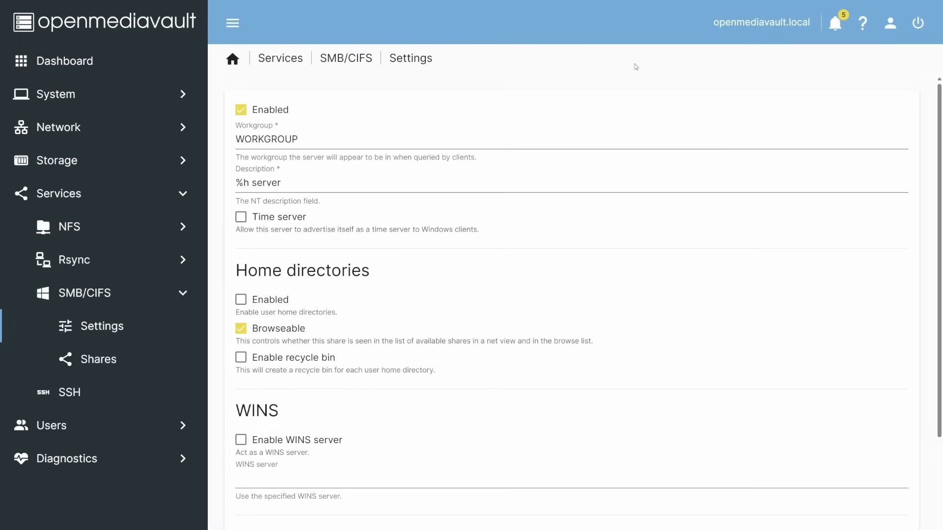
{"action": "scroll", "coordinate": [518, 324], "scroll_direction": "down", "scroll_amount": 4}
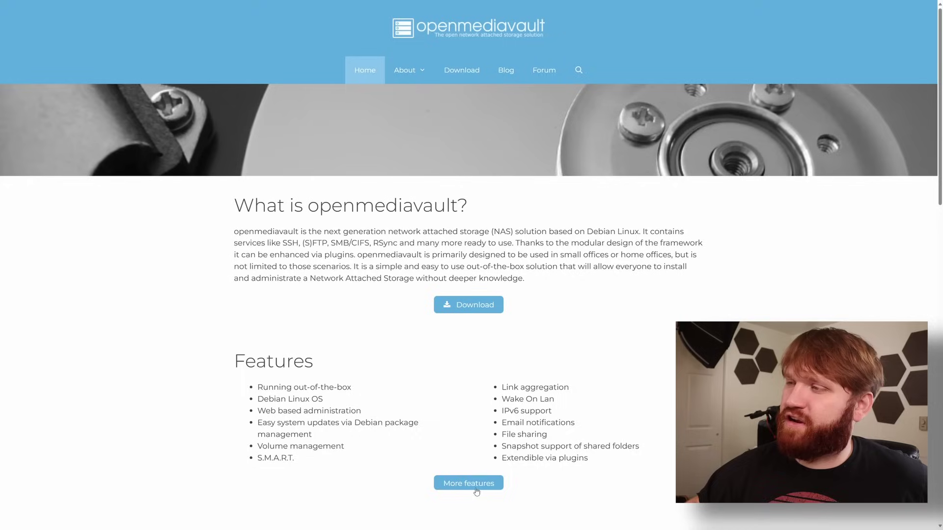
Show the full openmediavault Features page and browse down toward its Plugins list
{"action": "left_click", "coordinate": [467, 484]}
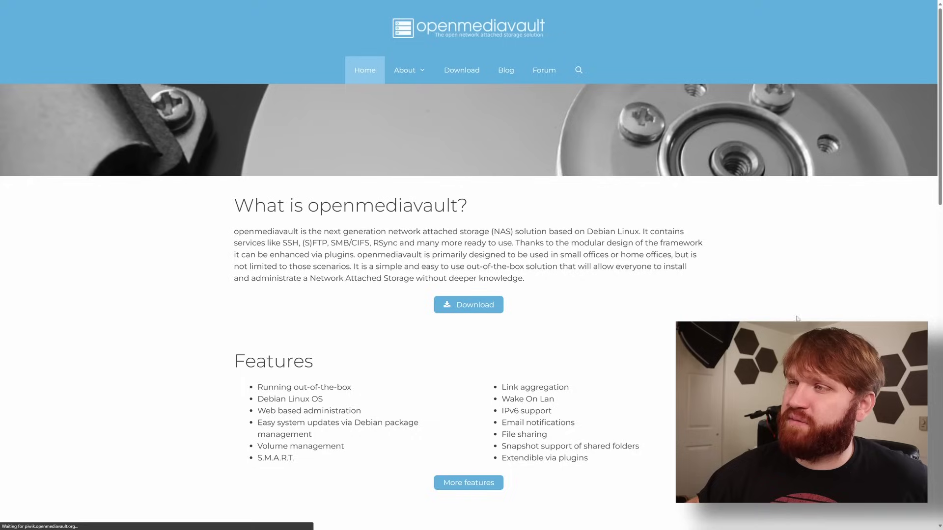
{"action": "scroll", "coordinate": [337, 248], "scroll_direction": "down", "scroll_amount": 5}
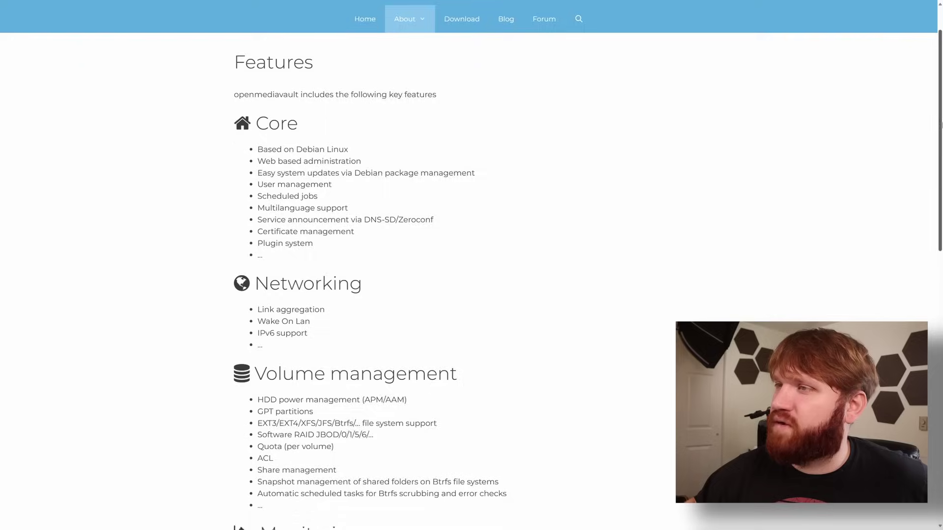
{"action": "scroll", "coordinate": [930, 276], "scroll_direction": "down", "scroll_amount": 4}
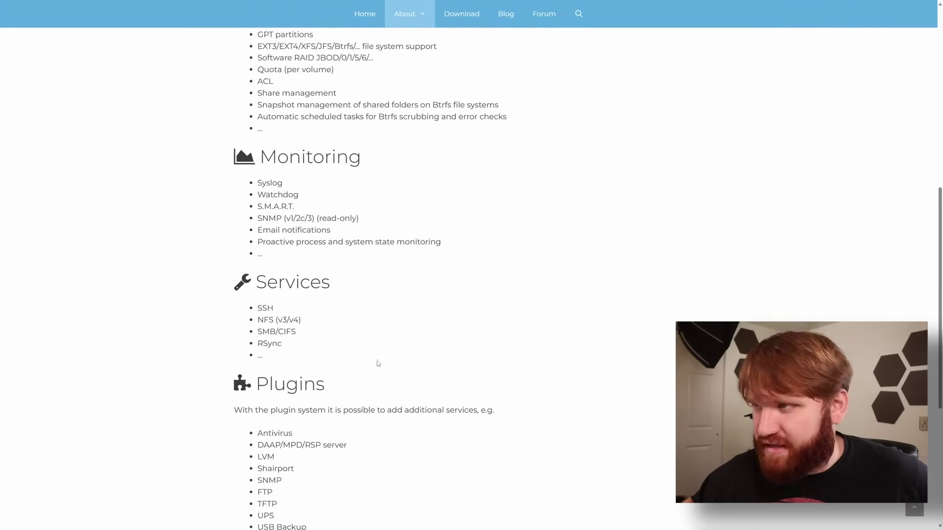
{"action": "scroll", "coordinate": [378, 362], "scroll_direction": "down", "scroll_amount": 5}
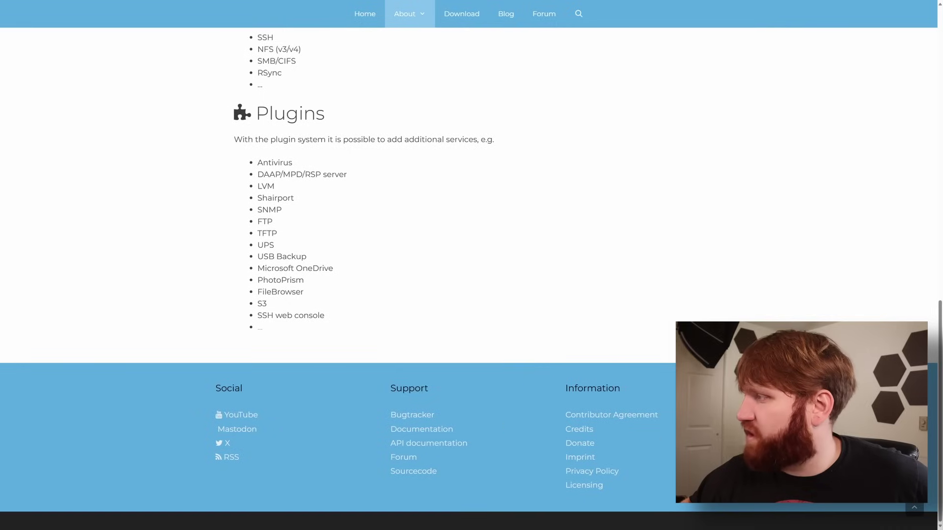
{"action": "scroll", "coordinate": [280, 341], "scroll_direction": "up", "scroll_amount": 1}
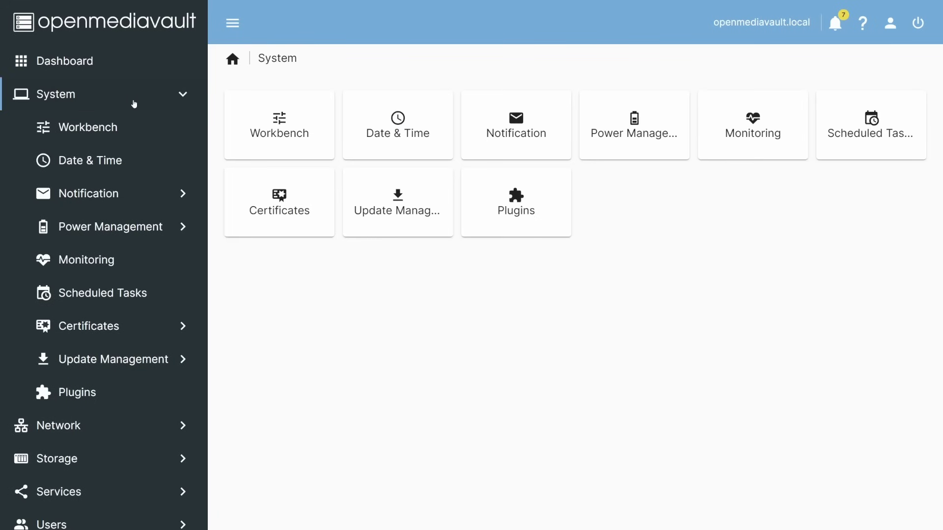
List the available openmediavault plugins and select the clamav and diskstats entries
{"action": "left_click", "coordinate": [91, 387]}
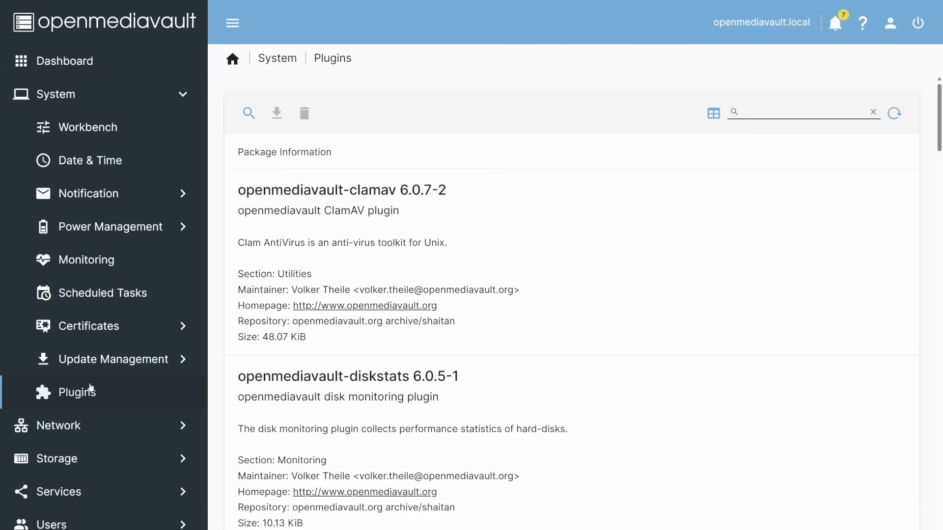
{"action": "left_click", "coordinate": [338, 318]}
{"action": "scroll", "coordinate": [442, 295], "scroll_direction": "down", "scroll_amount": 3}
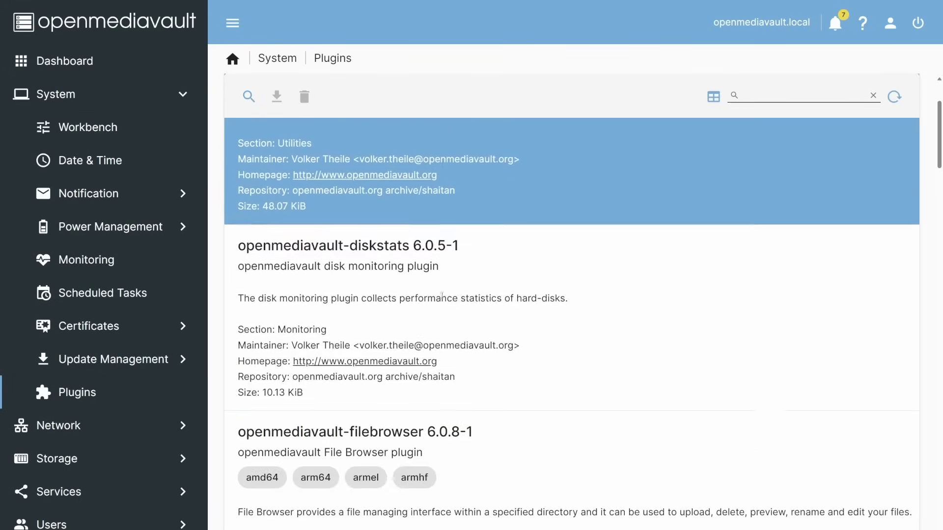
{"action": "left_click", "coordinate": [442, 294]}
{"action": "scroll", "coordinate": [545, 311], "scroll_direction": "down", "scroll_amount": 5}
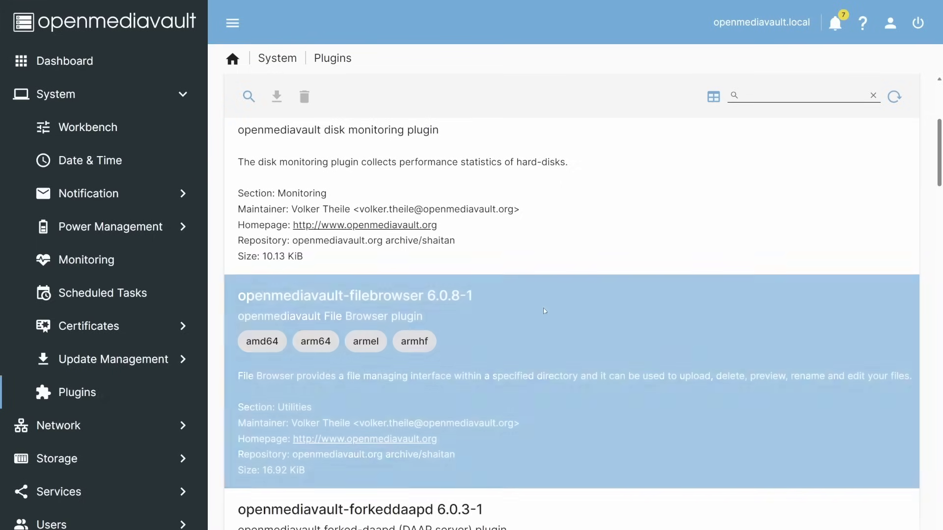
{"action": "scroll", "coordinate": [545, 310], "scroll_direction": "down", "scroll_amount": 6}
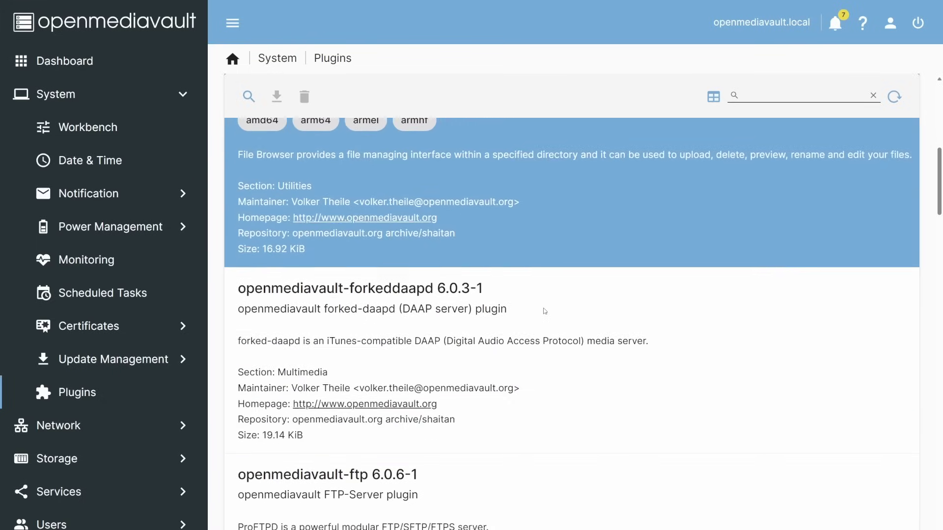
{"action": "scroll", "coordinate": [544, 311], "scroll_direction": "down", "scroll_amount": 4}
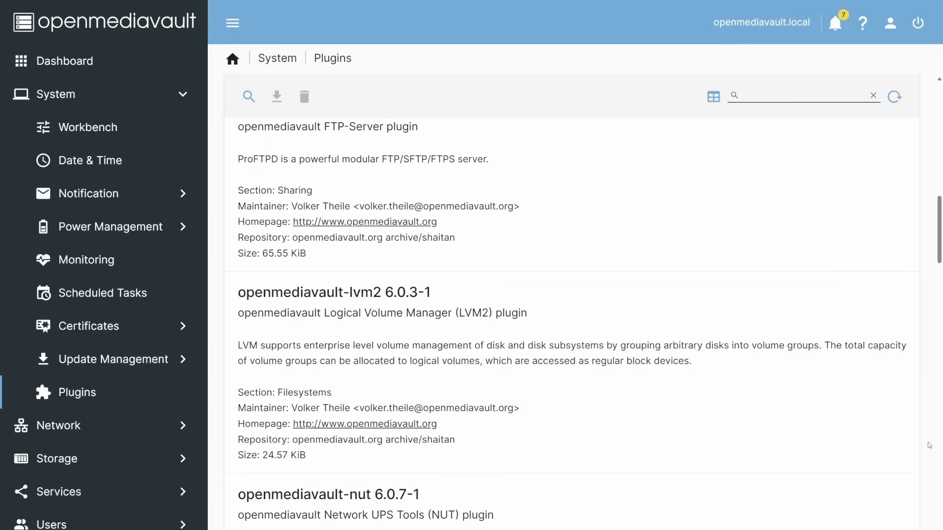
{"action": "scroll", "coordinate": [928, 445], "scroll_direction": "down", "scroll_amount": 7}
{"action": "scroll", "coordinate": [928, 444], "scroll_direction": "down", "scroll_amount": 10}
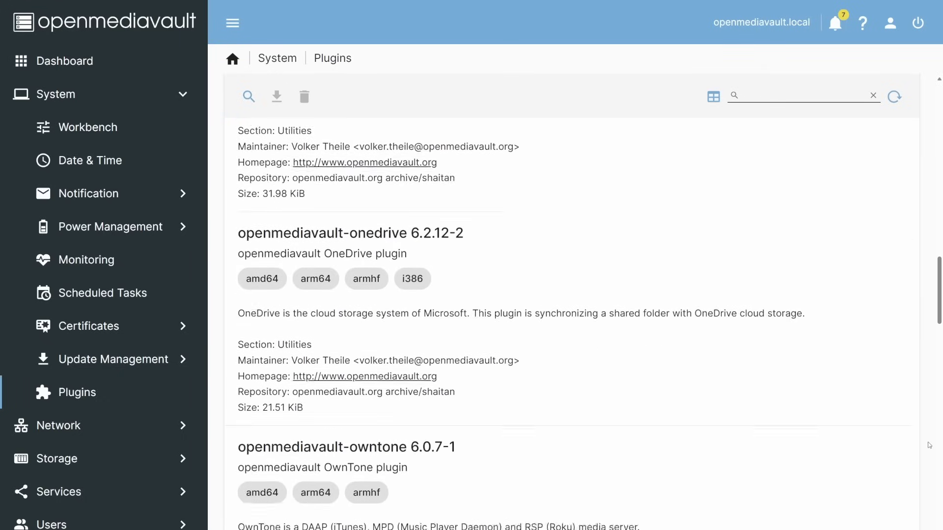
{"action": "scroll", "coordinate": [929, 445], "scroll_direction": "down", "scroll_amount": 1}
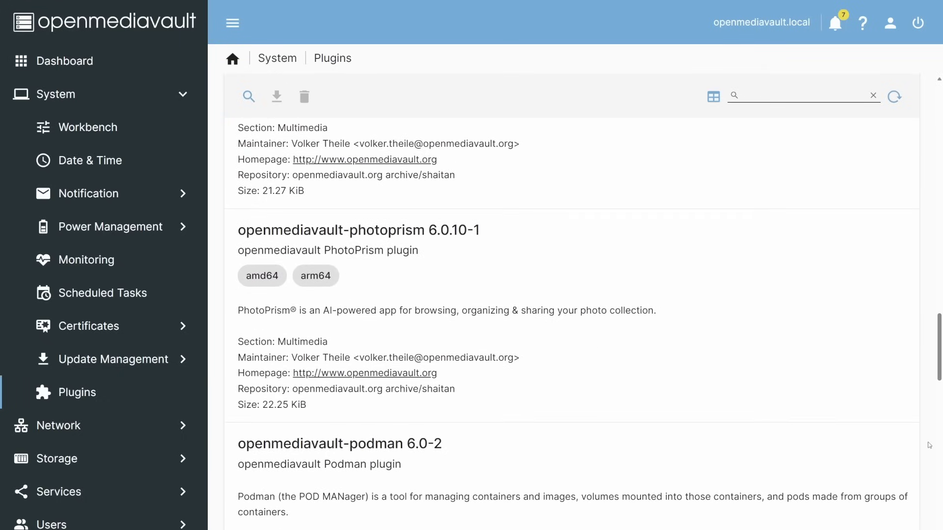
{"action": "scroll", "coordinate": [930, 445], "scroll_direction": "down", "scroll_amount": 5}
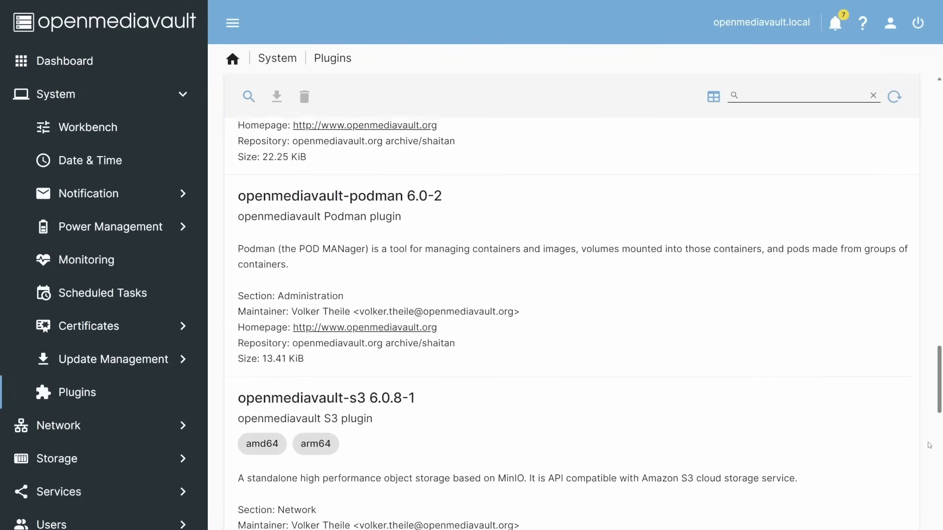
{"action": "scroll", "coordinate": [929, 445], "scroll_direction": "down", "scroll_amount": 1}
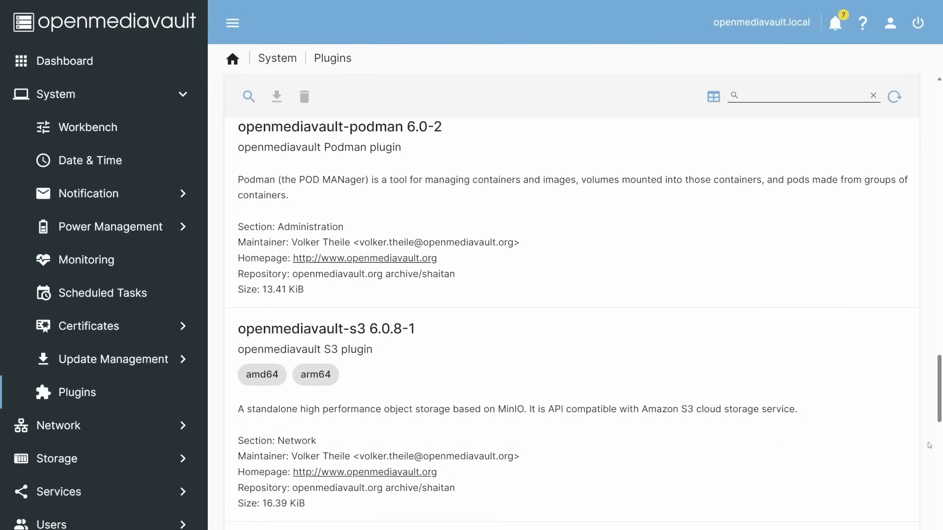
Finish browsing the plugin list and open the System Monitoring settings with performance statistics enabled
{"action": "scroll", "coordinate": [930, 445], "scroll_direction": "down", "scroll_amount": 2}
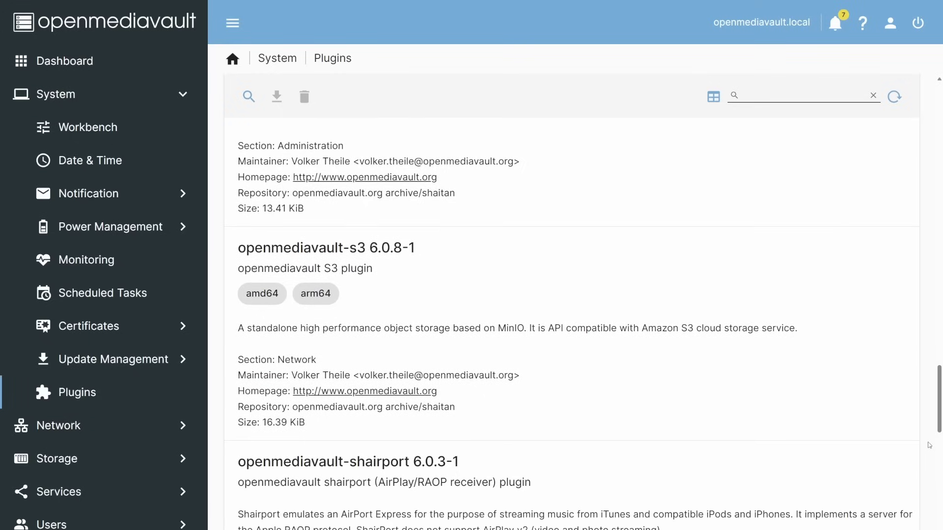
{"action": "scroll", "coordinate": [929, 445], "scroll_direction": "down", "scroll_amount": 2}
{"action": "scroll", "coordinate": [930, 445], "scroll_direction": "down", "scroll_amount": 3}
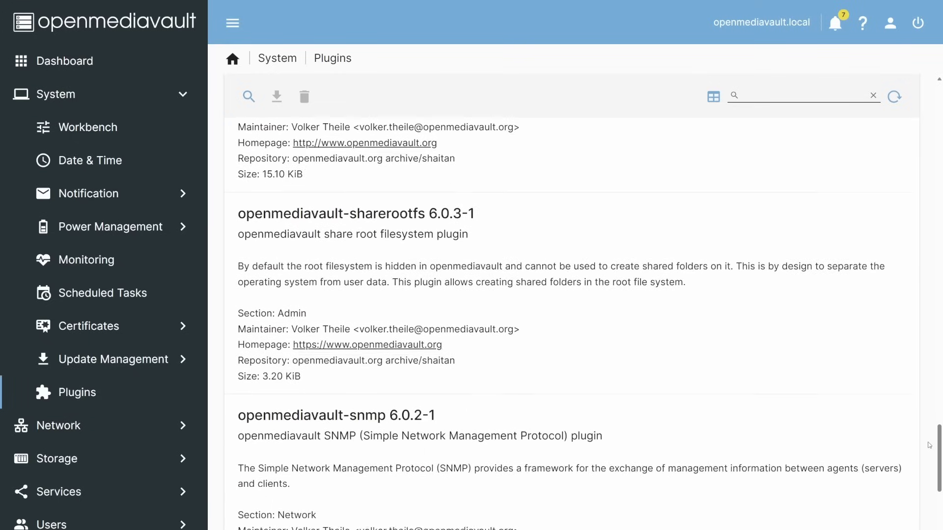
{"action": "scroll", "coordinate": [930, 445], "scroll_direction": "down", "scroll_amount": 2}
{"action": "scroll", "coordinate": [929, 445], "scroll_direction": "down", "scroll_amount": 4}
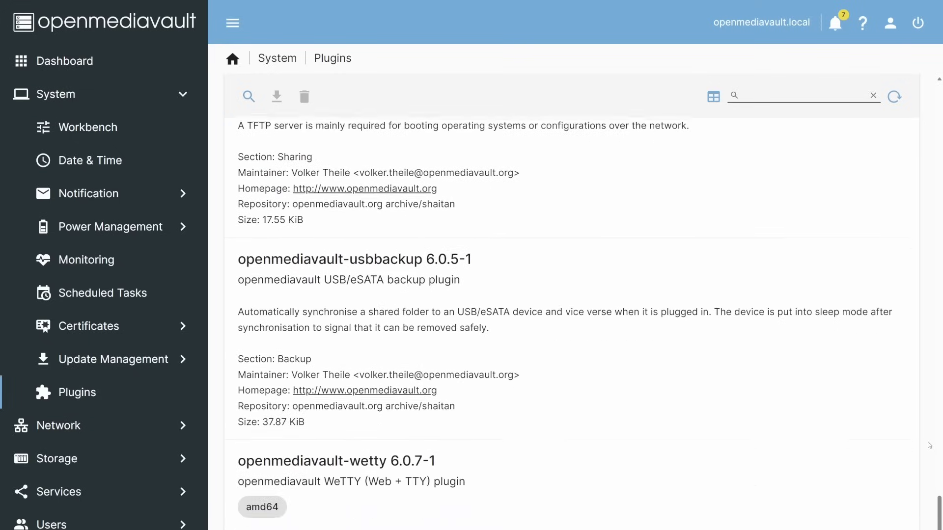
{"action": "scroll", "coordinate": [929, 445], "scroll_direction": "down", "scroll_amount": 2}
{"action": "left_click", "coordinate": [829, 385]}
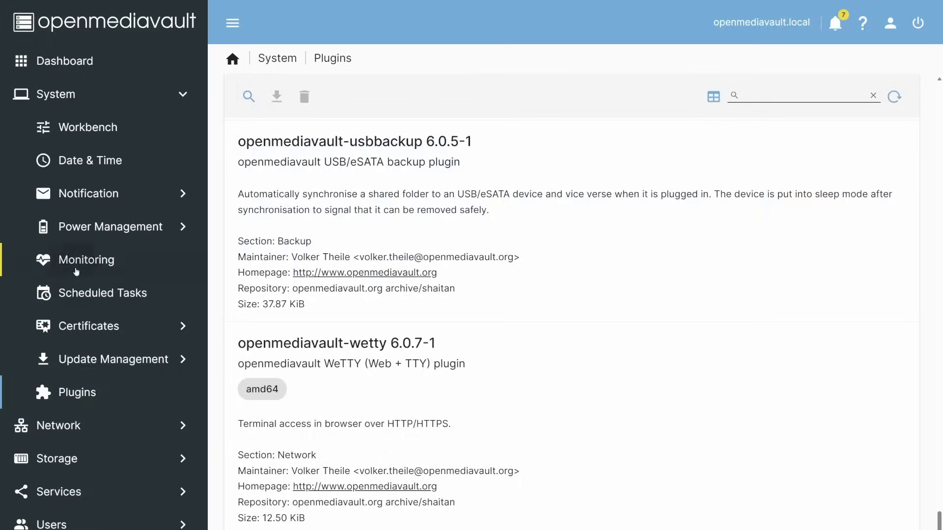
{"action": "left_click", "coordinate": [77, 261]}
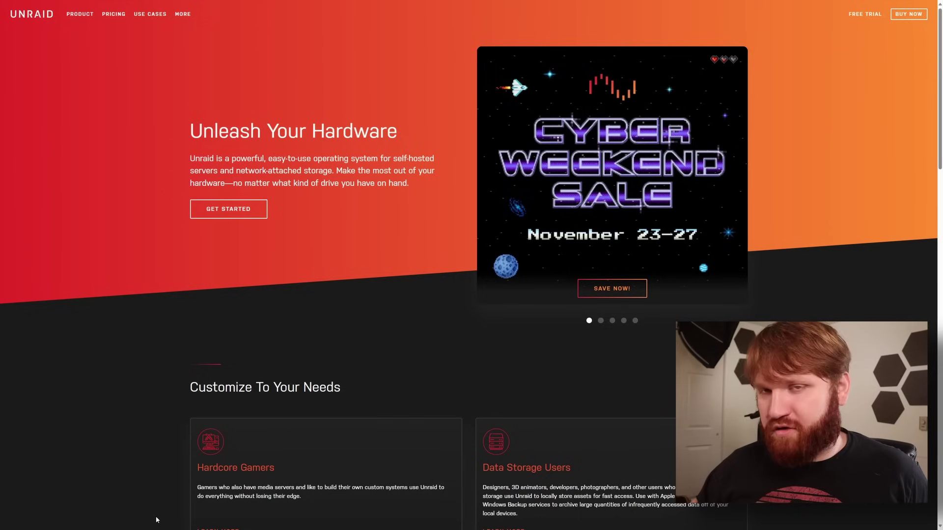
Show the Unraid pricing page and highlight the Pro licence price
{"action": "left_click", "coordinate": [108, 15]}
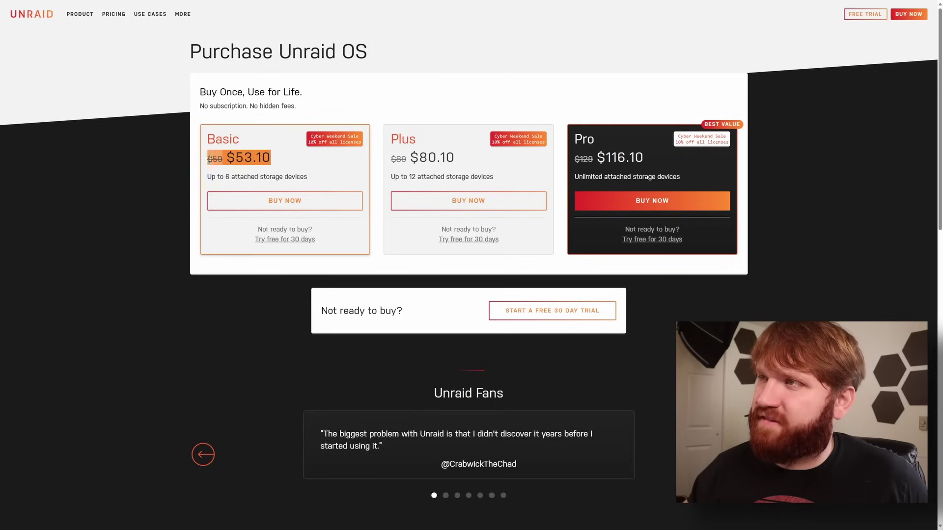
{"action": "left_click_drag", "start_coordinate": [673, 153], "coordinate": [579, 158]}
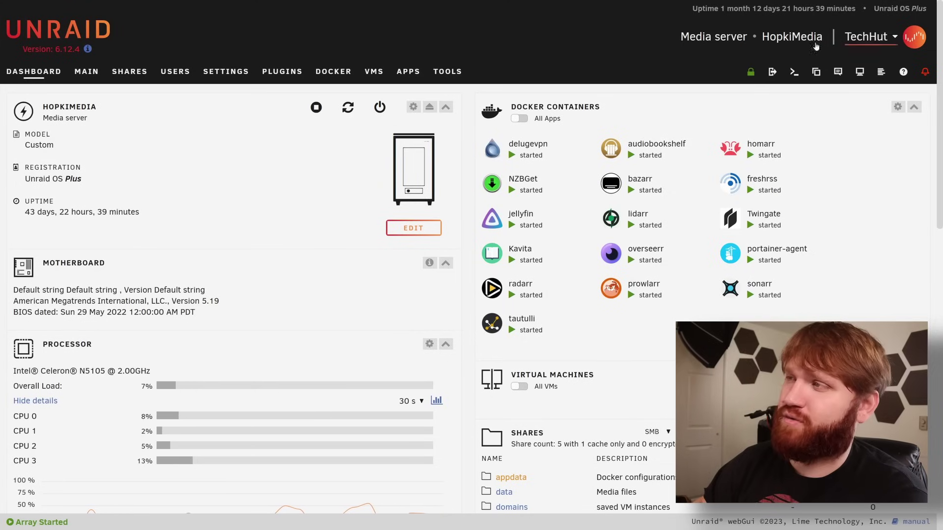
{"action": "scroll", "coordinate": [212, 289], "scroll_direction": "down", "scroll_amount": 6}
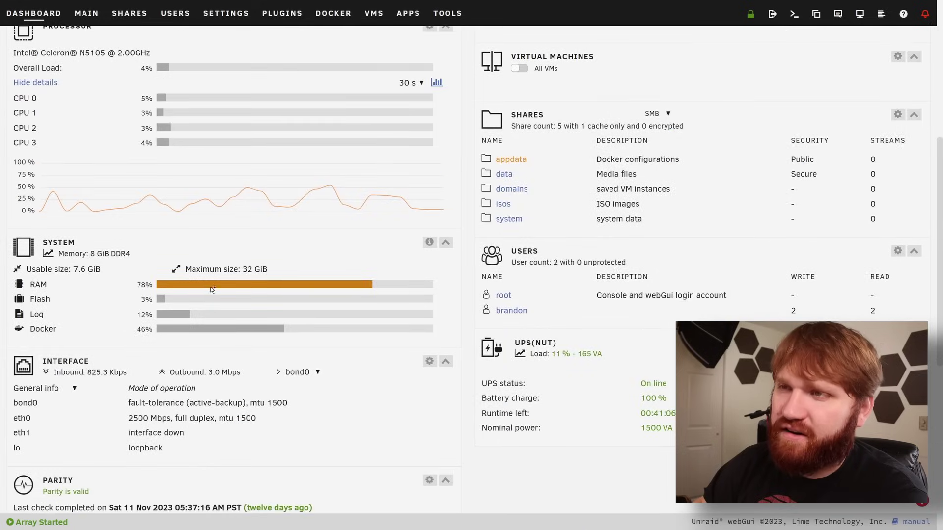
{"action": "scroll", "coordinate": [210, 287], "scroll_direction": "up", "scroll_amount": 2}
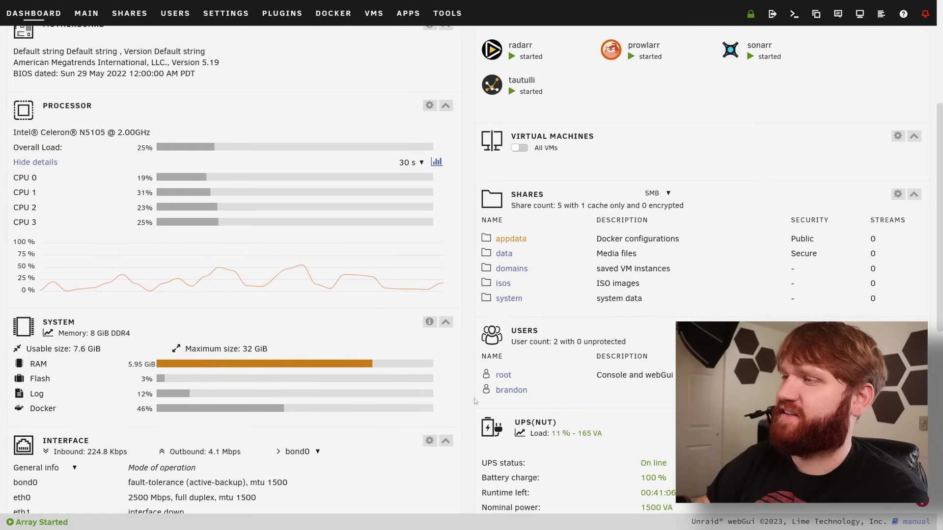
{"action": "scroll", "coordinate": [475, 402], "scroll_direction": "down", "scroll_amount": 6}
{"action": "scroll", "coordinate": [559, 247], "scroll_direction": "up", "scroll_amount": 2}
{"action": "scroll", "coordinate": [559, 247], "scroll_direction": "up", "scroll_amount": 3}
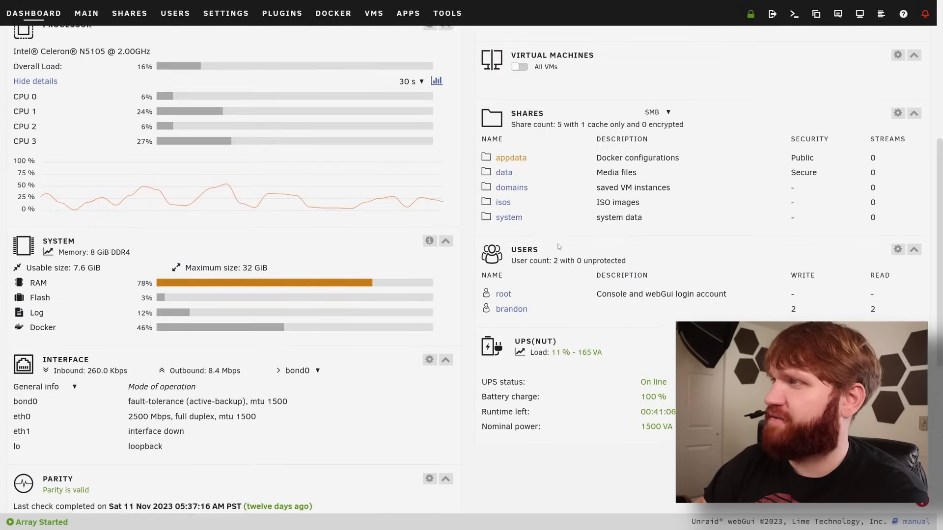
{"action": "scroll", "coordinate": [559, 246], "scroll_direction": "up", "scroll_amount": 3}
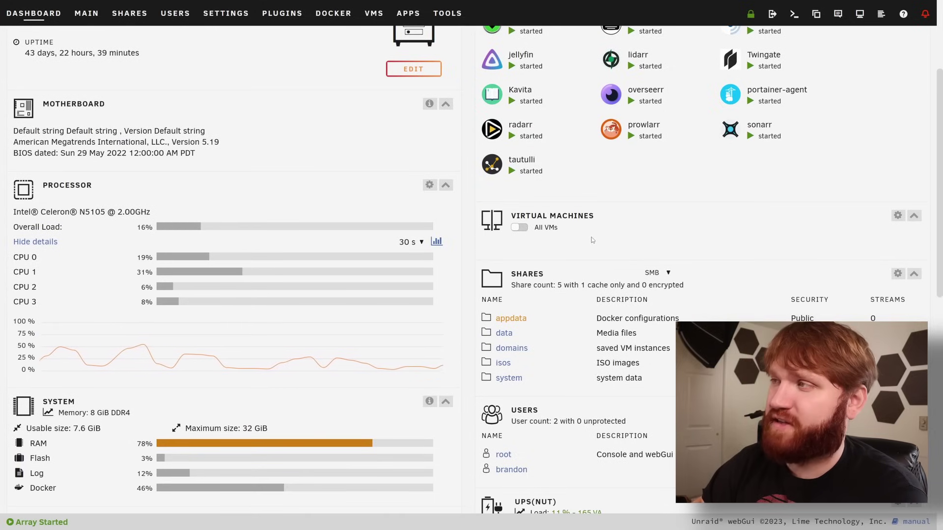
{"action": "scroll", "coordinate": [592, 240], "scroll_direction": "up", "scroll_amount": 1}
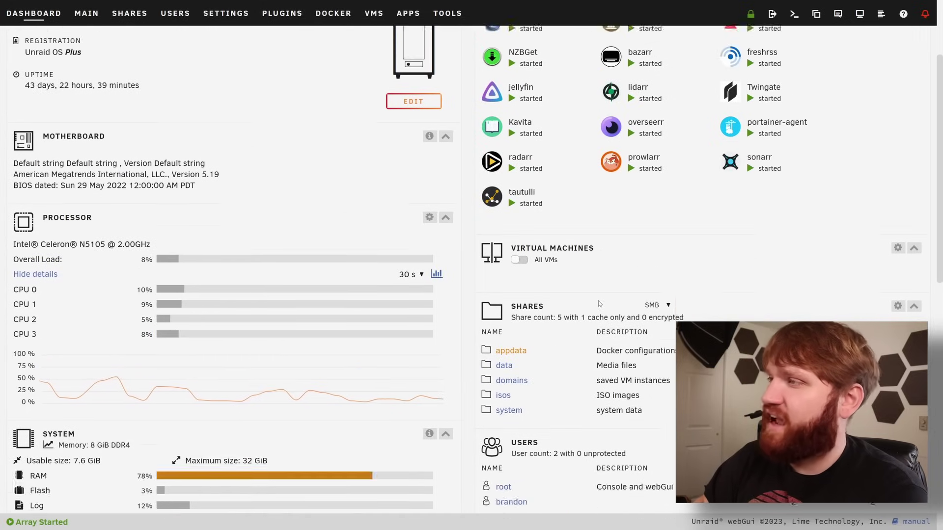
{"action": "scroll", "coordinate": [598, 301], "scroll_direction": "up", "scroll_amount": 4}
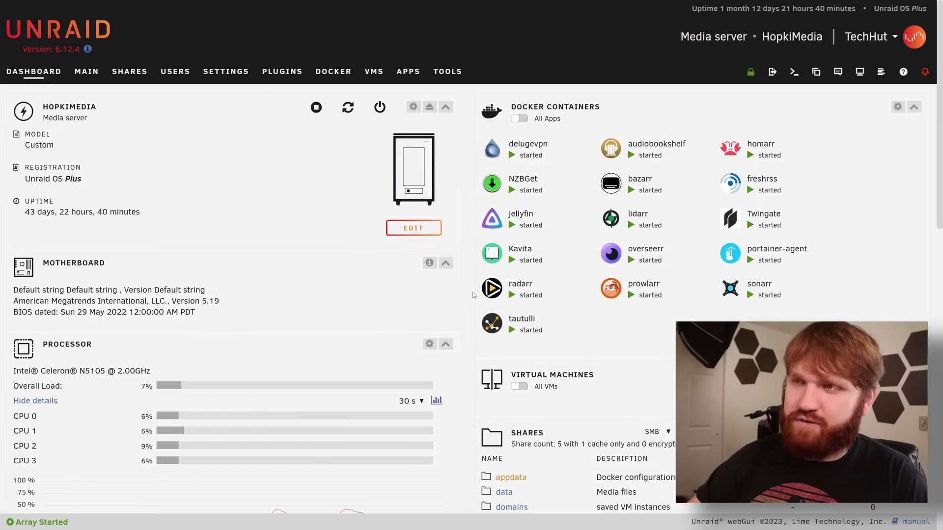
{"action": "scroll", "coordinate": [473, 295], "scroll_direction": "down", "scroll_amount": 4}
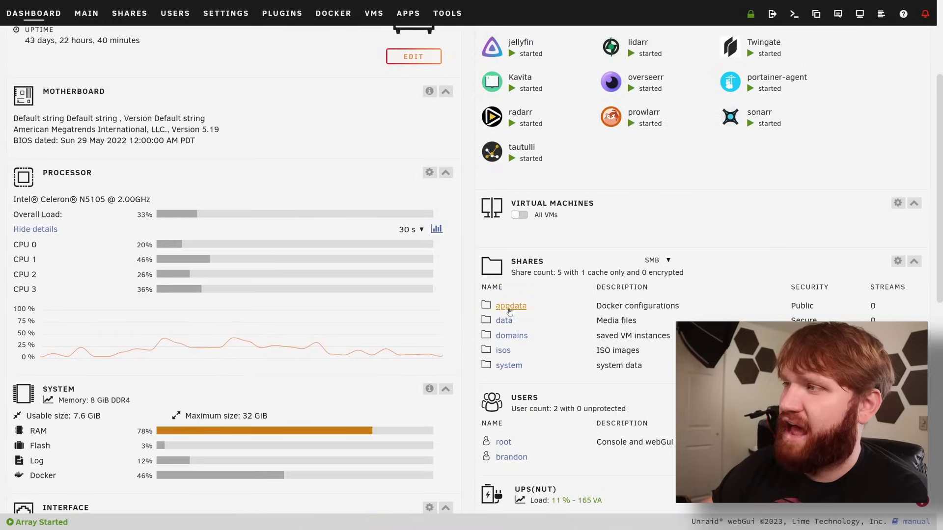
{"action": "left_click", "coordinate": [509, 307]}
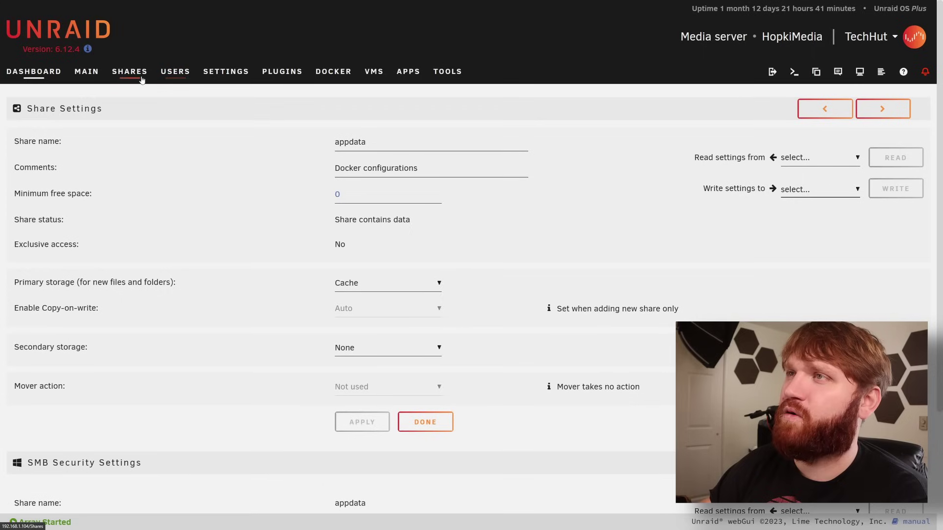
{"action": "left_click", "coordinate": [77, 73]}
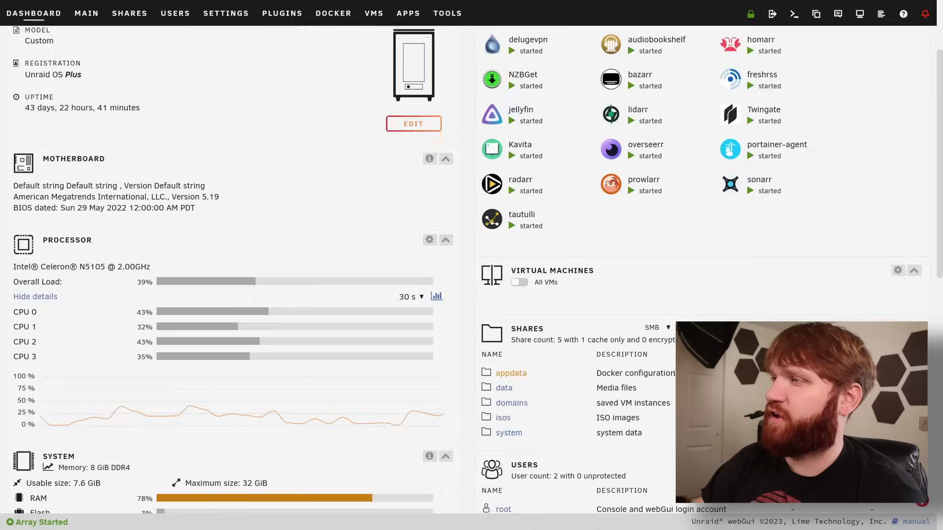
{"action": "scroll", "coordinate": [548, 328], "scroll_direction": "down", "scroll_amount": 2}
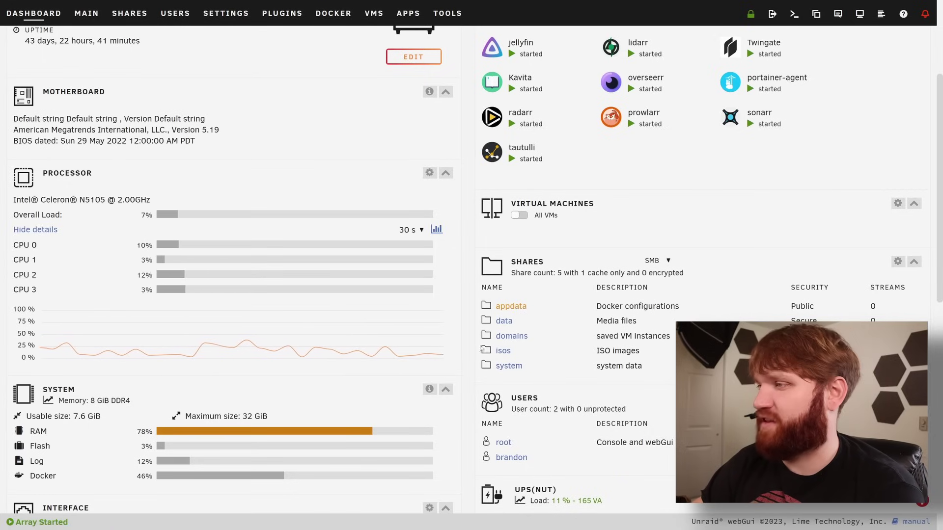
{"action": "scroll", "coordinate": [530, 353], "scroll_direction": "up", "scroll_amount": 4}
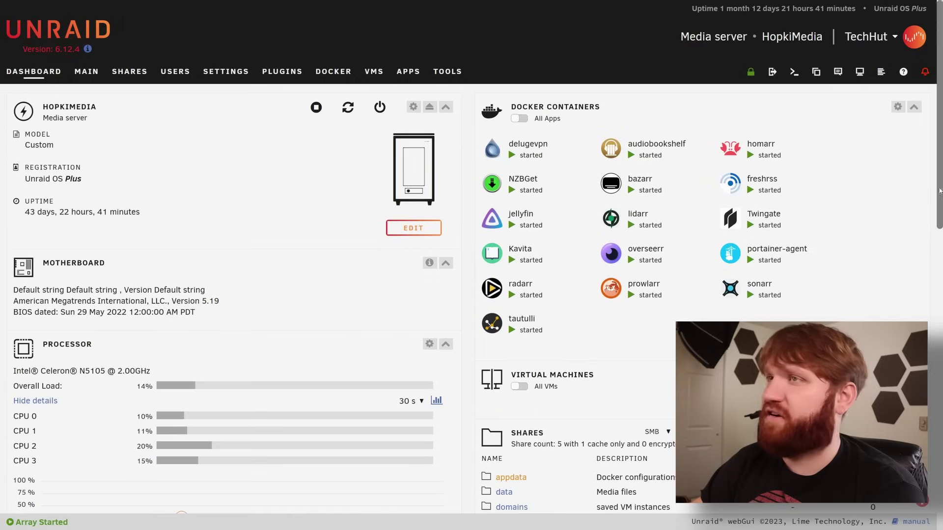
Show the MAIN storage overview and highlight the Flash boot device entry, then go to Apps
{"action": "left_click", "coordinate": [92, 72]}
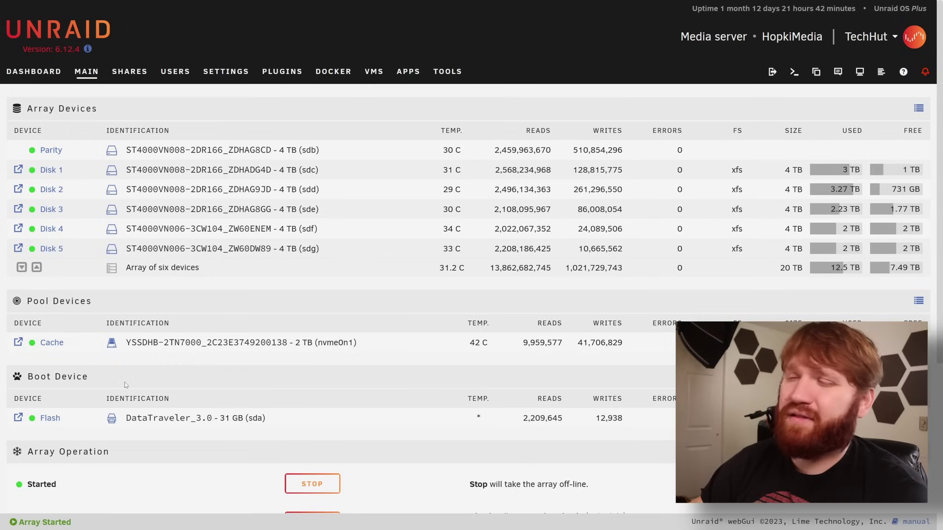
{"action": "mouse_move", "coordinate": [90, 379]}
{"action": "left_mouse_down"}
{"action": "mouse_move", "coordinate": [10, 379]}
{"action": "mouse_move", "coordinate": [78, 387]}
{"action": "left_mouse_up"}
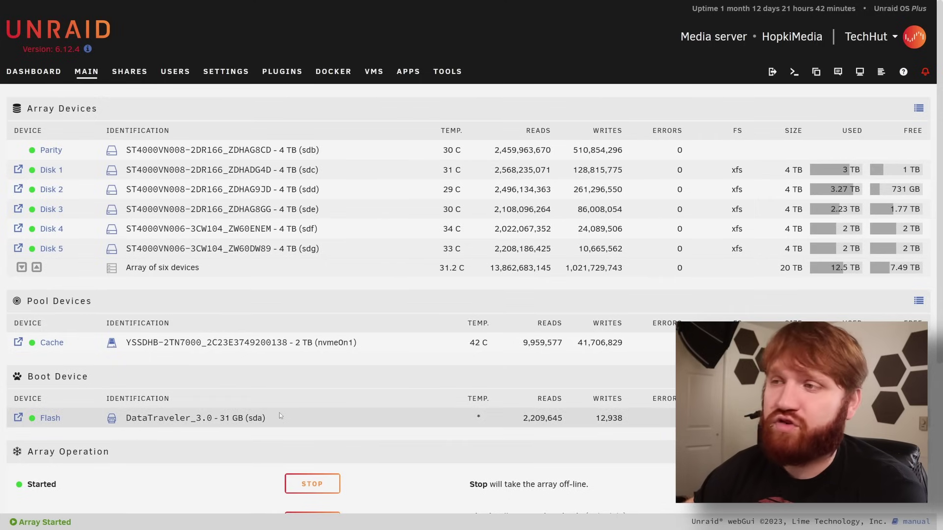
{"action": "left_click_drag", "start_coordinate": [35, 419], "coordinate": [273, 412]}
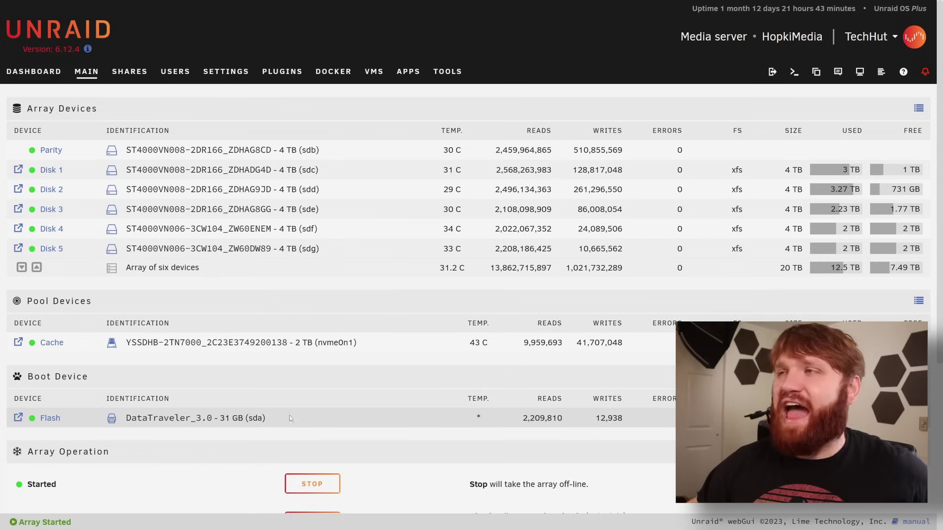
{"action": "mouse_move", "coordinate": [267, 418]}
{"action": "left_mouse_down"}
{"action": "mouse_move", "coordinate": [98, 418]}
{"action": "mouse_move", "coordinate": [269, 418]}
{"action": "left_mouse_up"}
{"action": "left_click", "coordinate": [313, 420]}
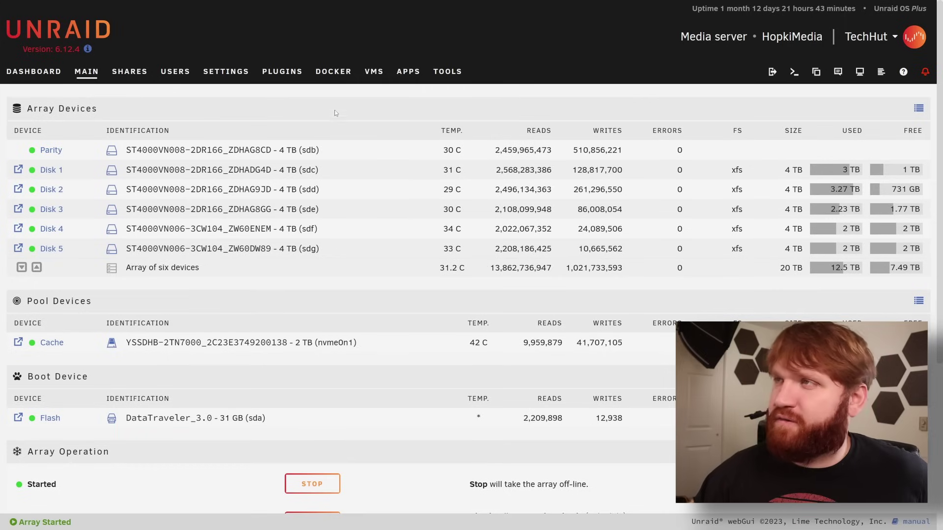
{"action": "left_click", "coordinate": [408, 74]}
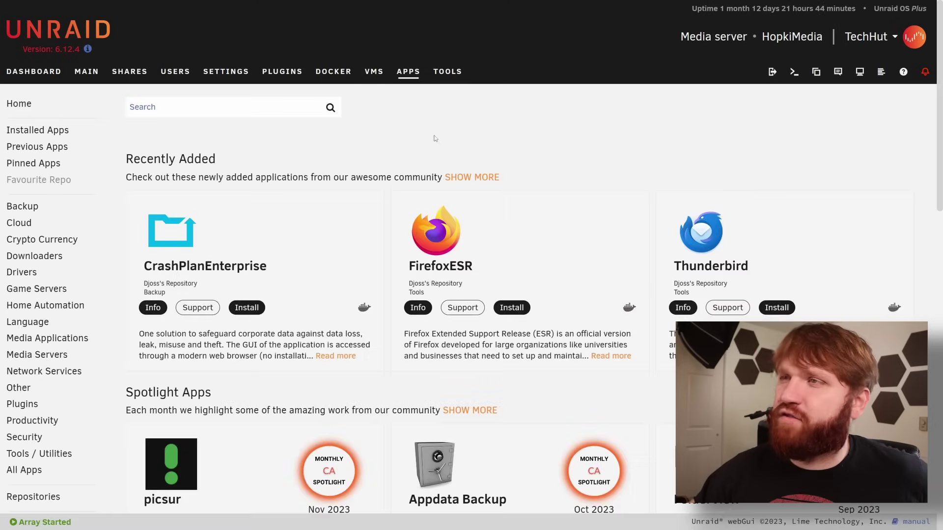
Search the Apps catalogue for 'plex' and scroll through the matching containers
{"action": "scroll", "coordinate": [276, 297], "scroll_direction": "down", "scroll_amount": 8}
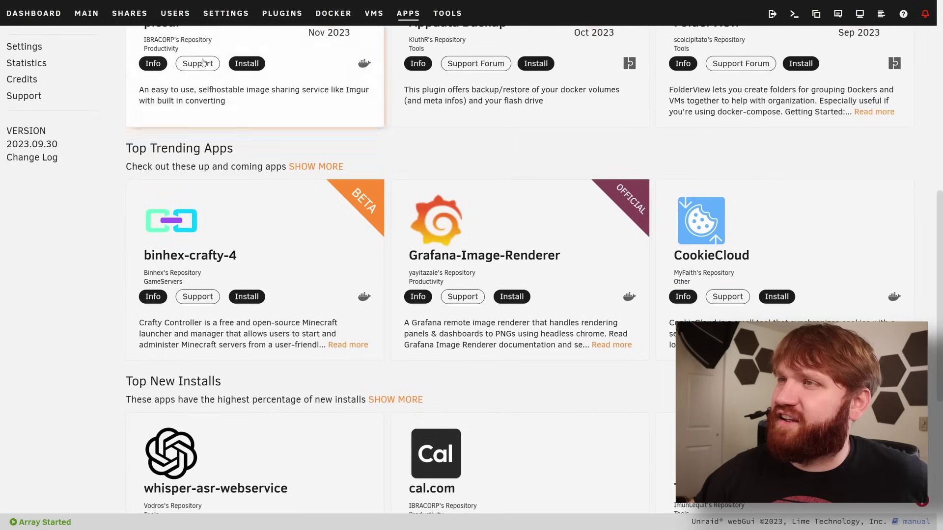
{"action": "scroll", "coordinate": [938, 253], "scroll_direction": "up", "scroll_amount": 10}
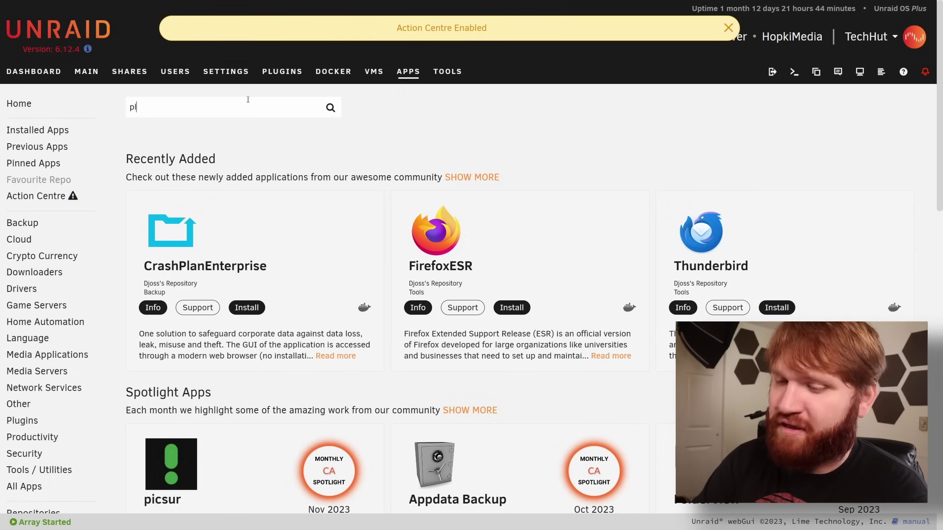
{"action": "type", "text": "lex"}
{"action": "key", "text": "Return"}
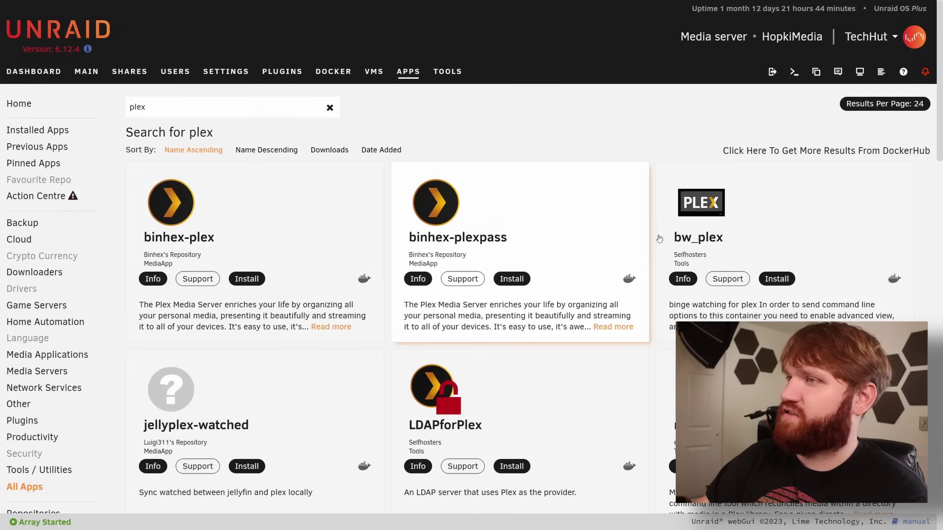
{"action": "scroll", "coordinate": [904, 168], "scroll_direction": "down", "scroll_amount": 10}
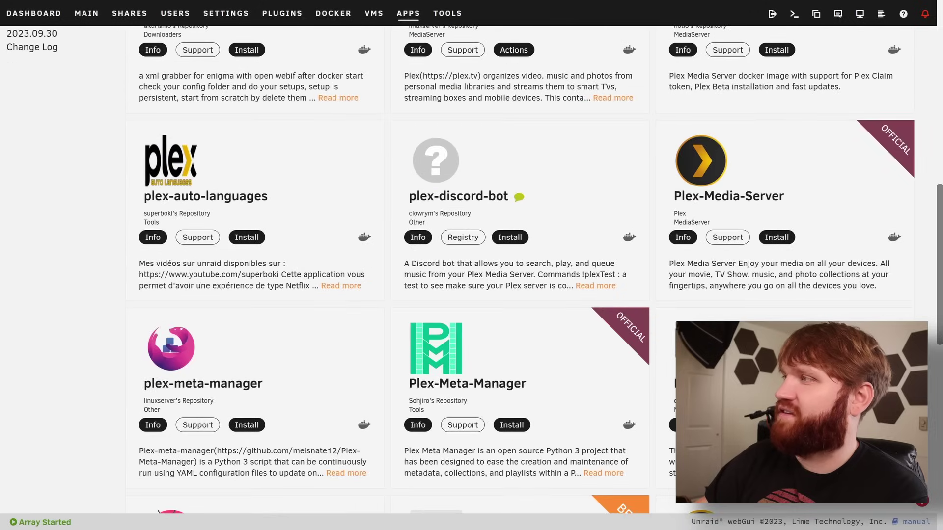
{"action": "scroll", "coordinate": [912, 159], "scroll_direction": "down", "scroll_amount": 2}
{"action": "scroll", "coordinate": [913, 158], "scroll_direction": "up", "scroll_amount": 14}
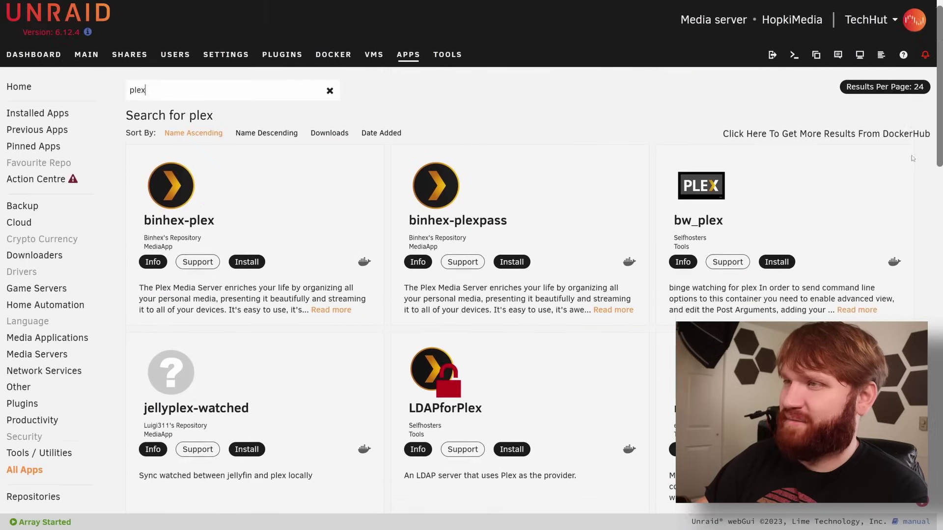
Review the binhex-plex details panel, then close it
{"action": "left_click", "coordinate": [688, 265]}
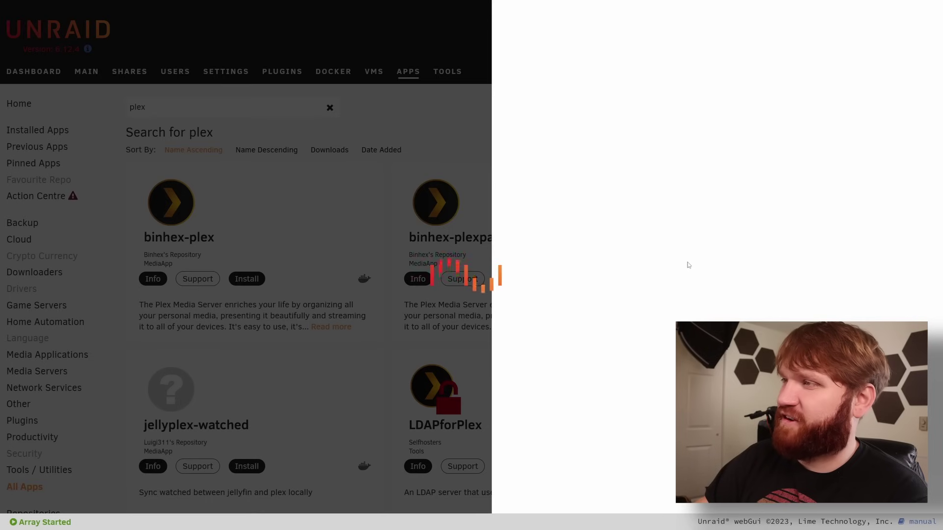
{"action": "scroll", "coordinate": [938, 189], "scroll_direction": "down", "scroll_amount": 3}
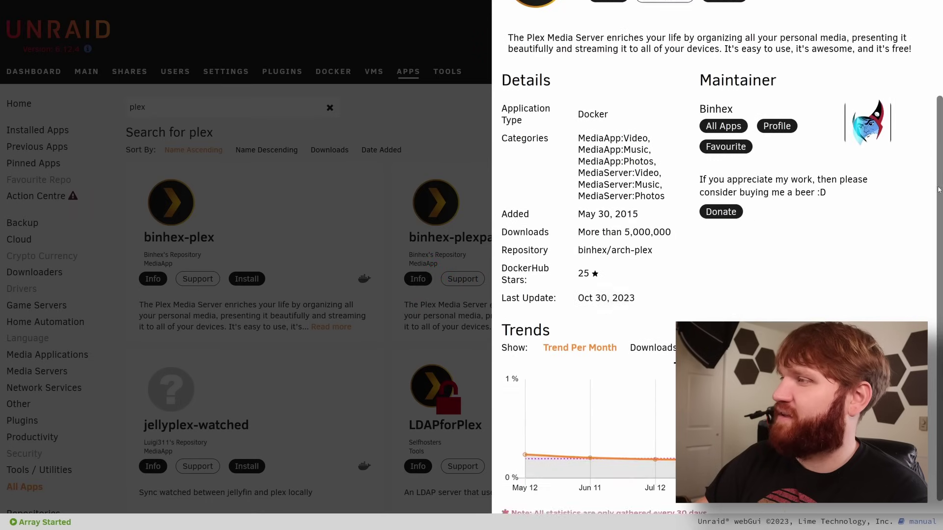
{"action": "scroll", "coordinate": [657, 117], "scroll_direction": "up", "scroll_amount": 3}
{"action": "left_click", "coordinate": [413, 119]}
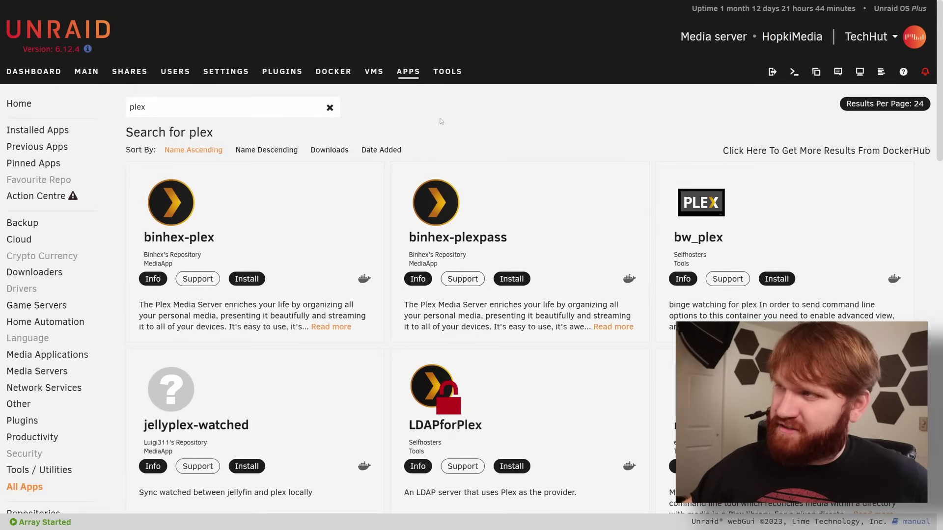
{"action": "left_click", "coordinate": [381, 150]}
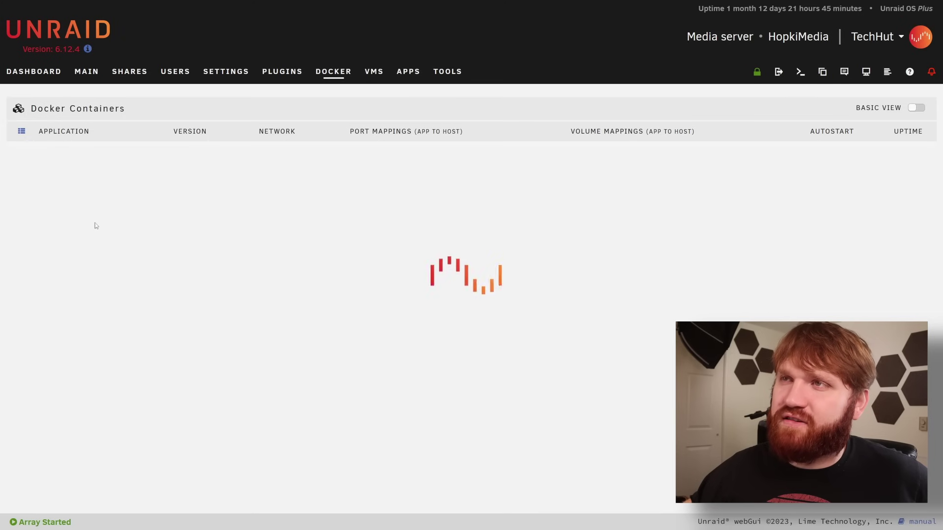
Inspect jellyfin's container settings, including appdata path and PUID/PGID/UMASK, then return to the container list
{"action": "scroll", "coordinate": [95, 424], "scroll_direction": "down", "scroll_amount": 4}
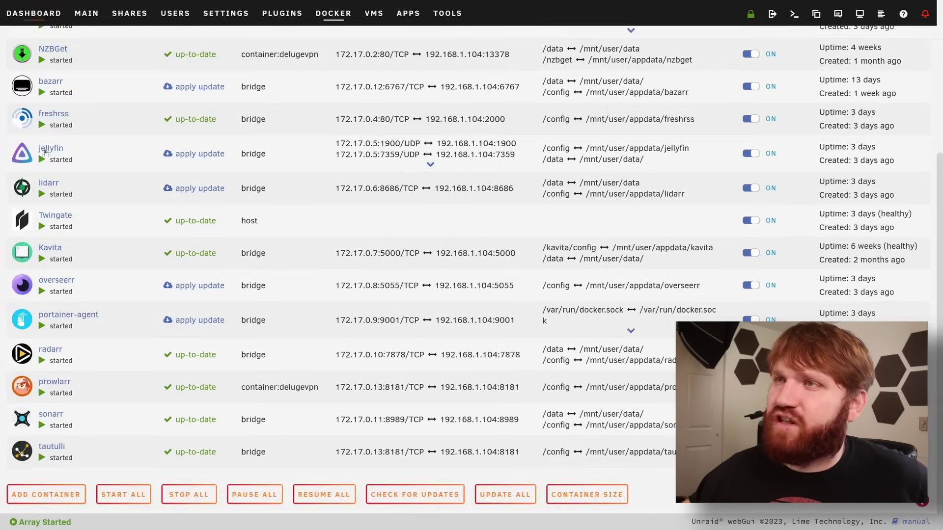
{"action": "left_click", "coordinate": [41, 153]}
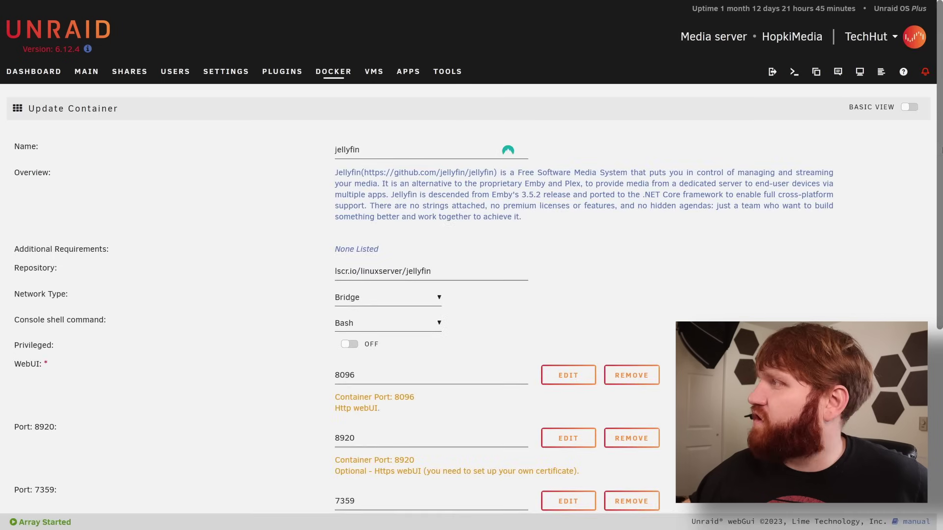
{"action": "left_click_drag", "start_coordinate": [938, 164], "coordinate": [922, 342]}
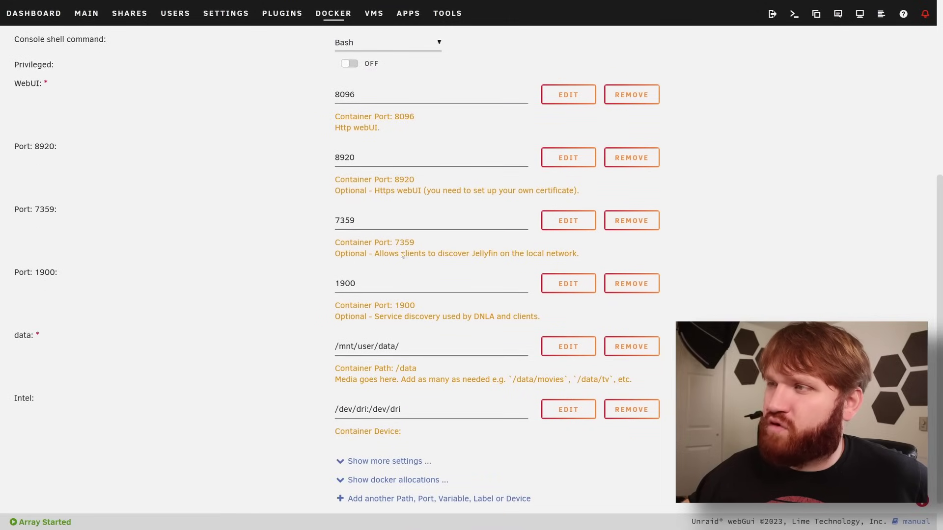
{"action": "left_click", "coordinate": [362, 462]}
{"action": "left_click_drag", "start_coordinate": [936, 330], "coordinate": [936, 404]}
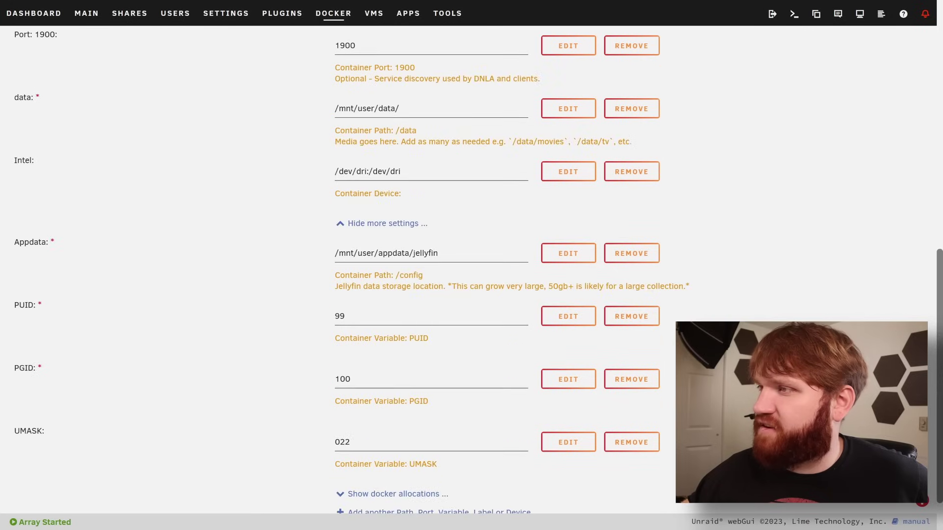
{"action": "scroll", "coordinate": [541, 373], "scroll_direction": "down", "scroll_amount": 2}
{"action": "left_click", "coordinate": [426, 487]}
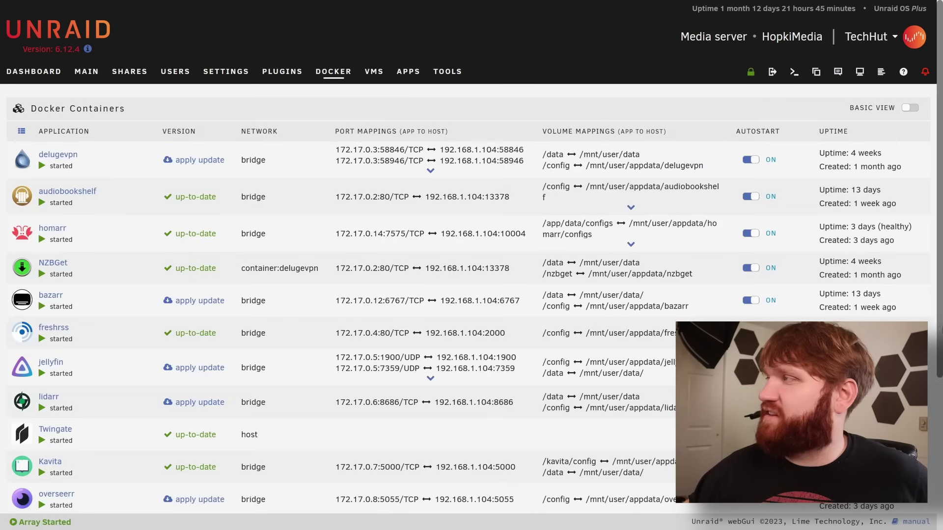
Apply and confirm the pending delugevpn container update, then close the finished output
{"action": "left_click_drag", "start_coordinate": [940, 286], "coordinate": [932, 350]}
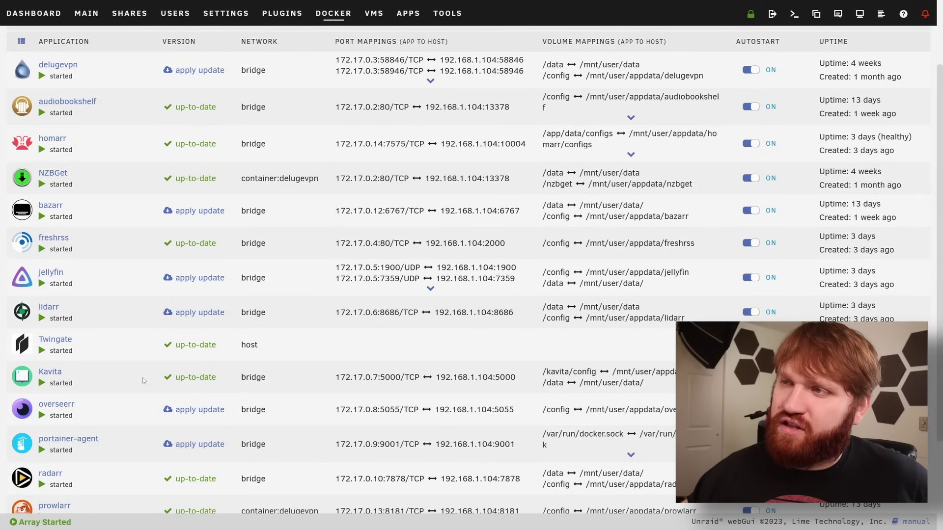
{"action": "left_click", "coordinate": [192, 70]}
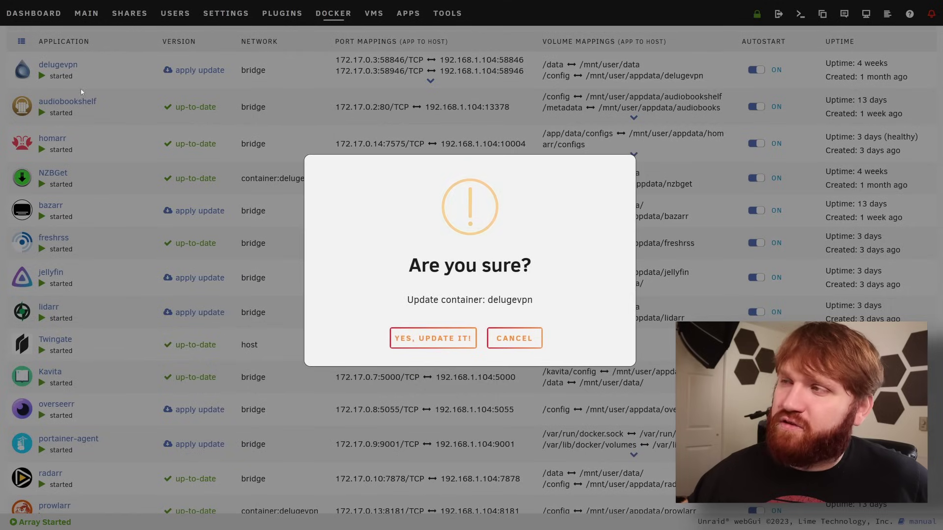
{"action": "left_click", "coordinate": [444, 349]}
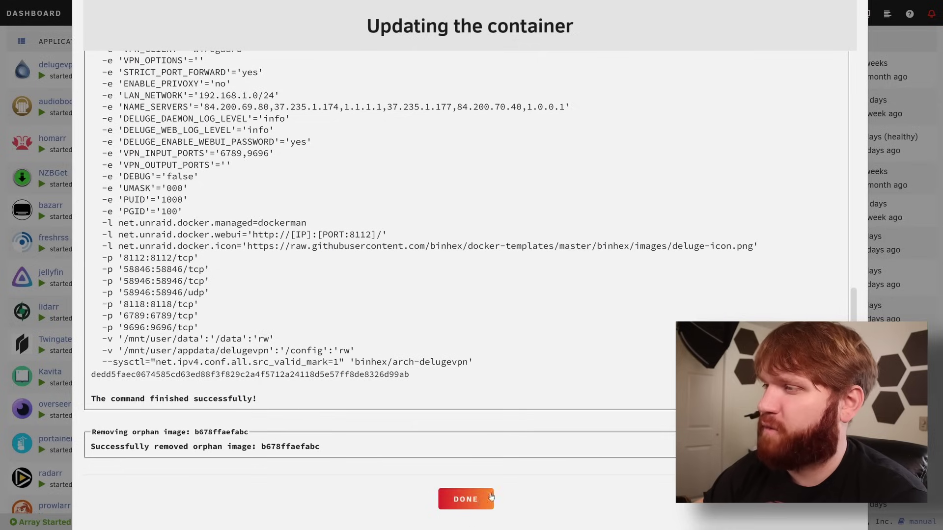
{"action": "left_click", "coordinate": [479, 504]}
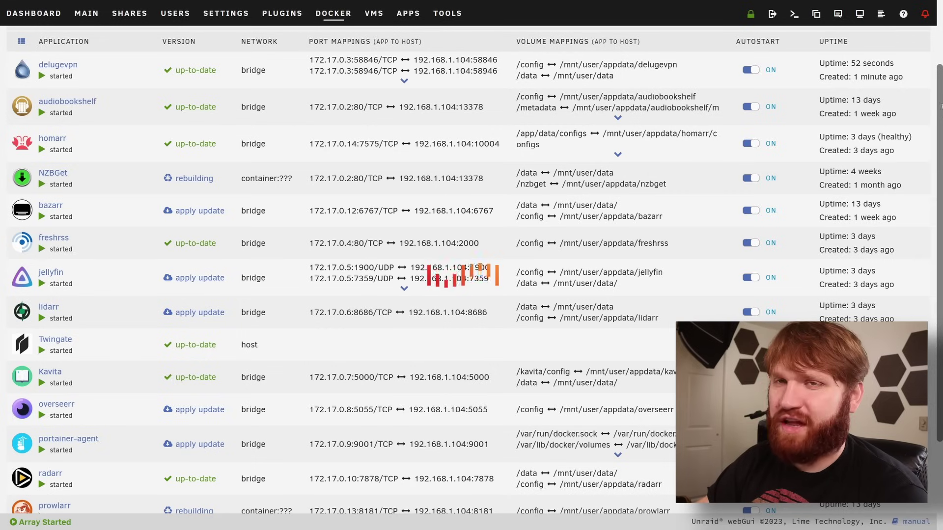
{"action": "scroll", "coordinate": [941, 112], "scroll_direction": "up", "scroll_amount": 2}
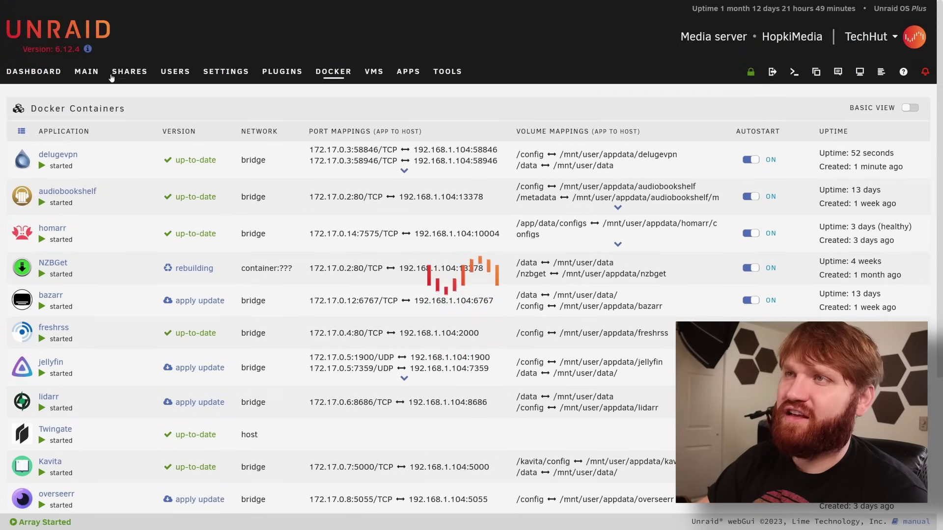
View the user shares list, then the SMB sharing settings
{"action": "left_click", "coordinate": [123, 74]}
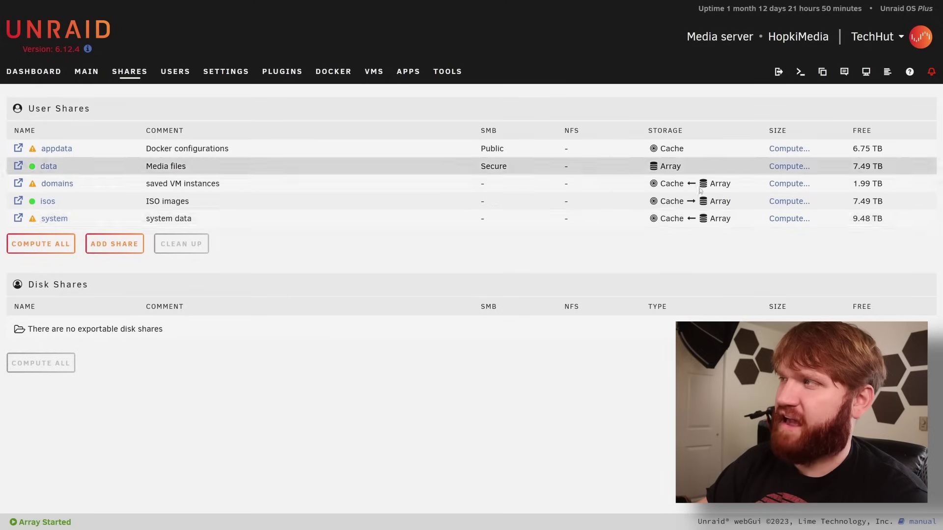
{"action": "left_click", "coordinate": [203, 73]}
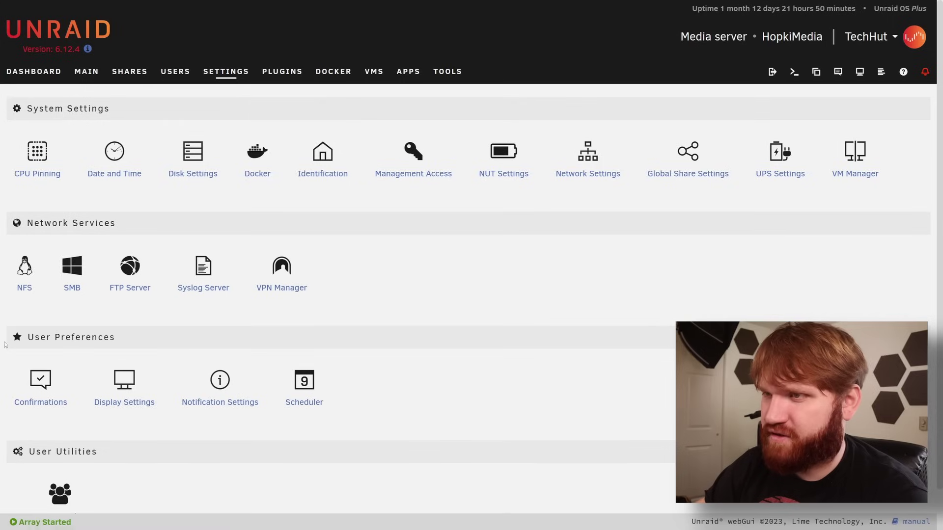
{"action": "left_click", "coordinate": [72, 288]}
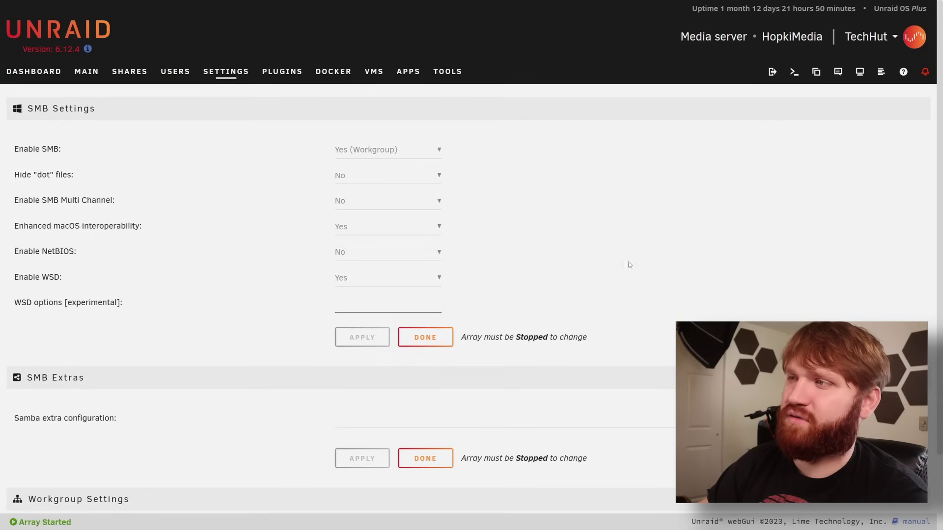
{"action": "scroll", "coordinate": [721, 321], "scroll_direction": "down", "scroll_amount": 2}
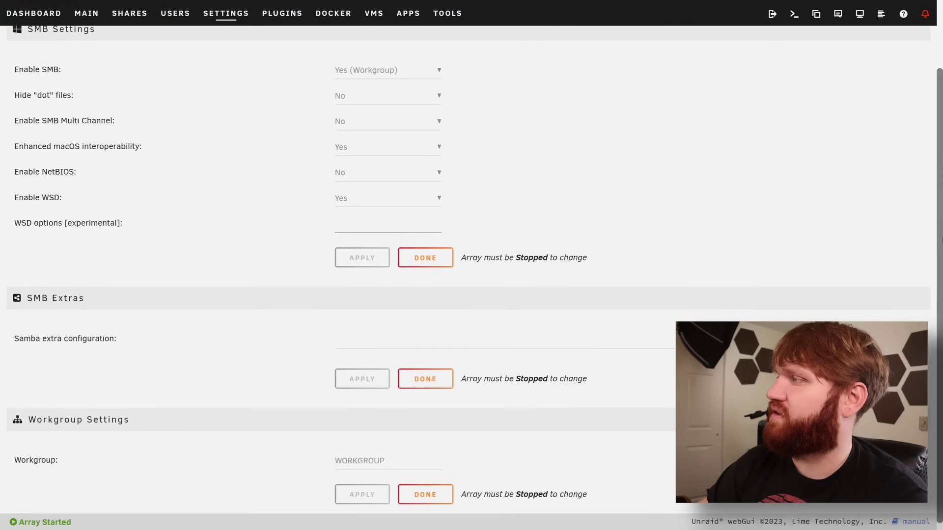
{"action": "scroll", "coordinate": [393, 184], "scroll_direction": "up", "scroll_amount": 2}
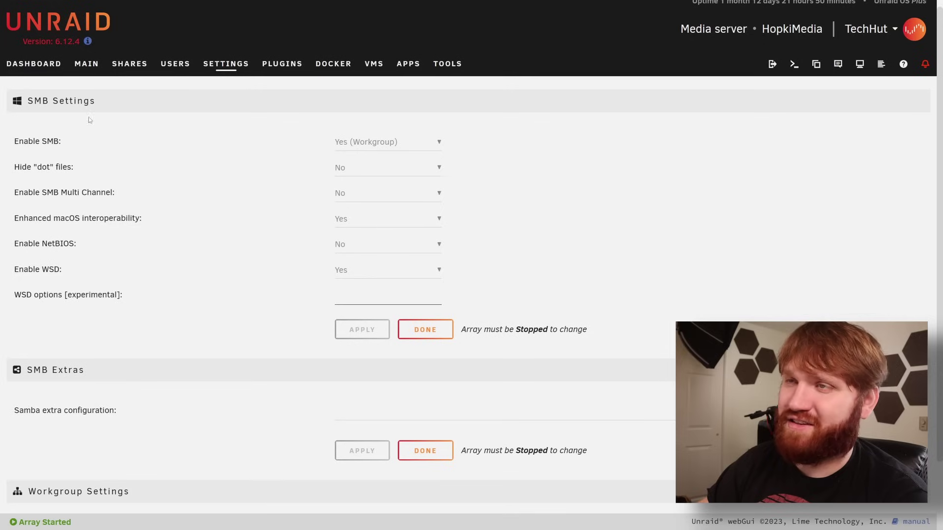
Look back over the Settings overview and show the Installed Plugins list
{"action": "left_click", "coordinate": [218, 63]}
{"action": "scroll", "coordinate": [940, 123], "scroll_direction": "down", "scroll_amount": 1}
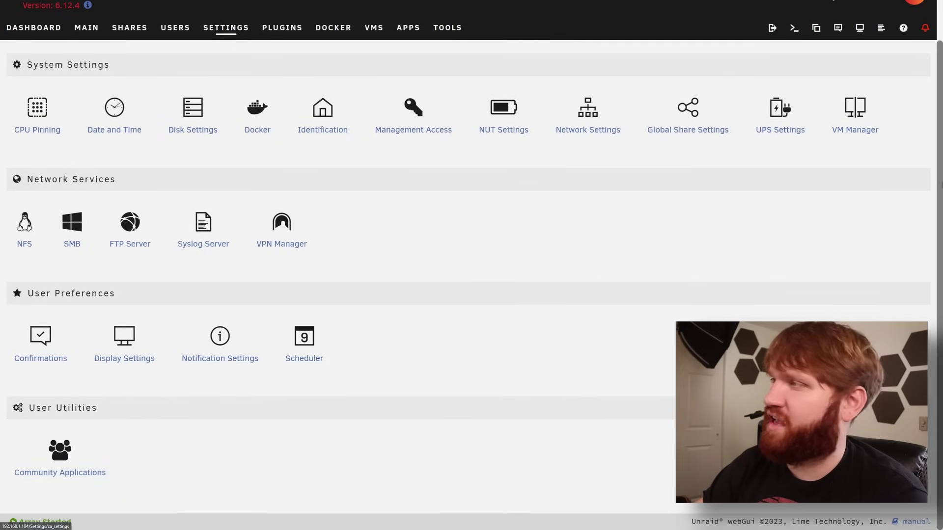
{"action": "scroll", "coordinate": [911, 105], "scroll_direction": "up", "scroll_amount": 1}
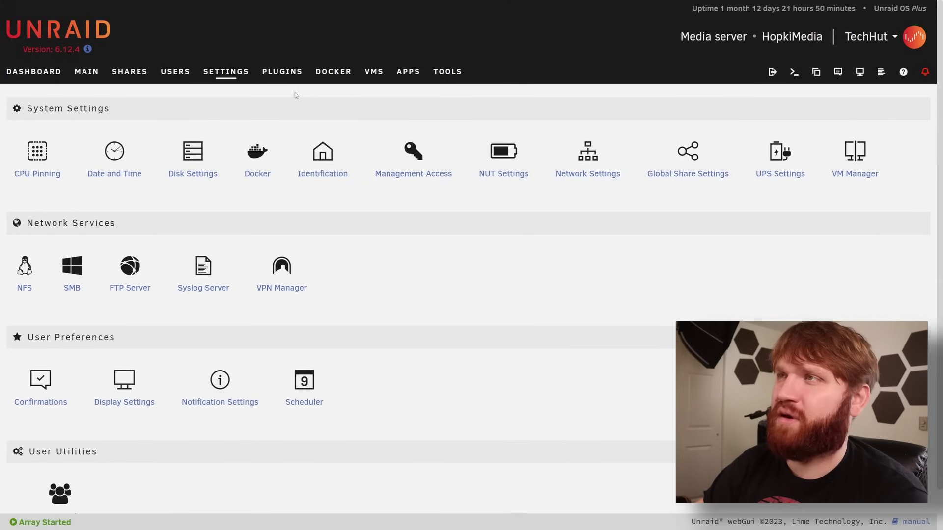
{"action": "left_click", "coordinate": [285, 72]}
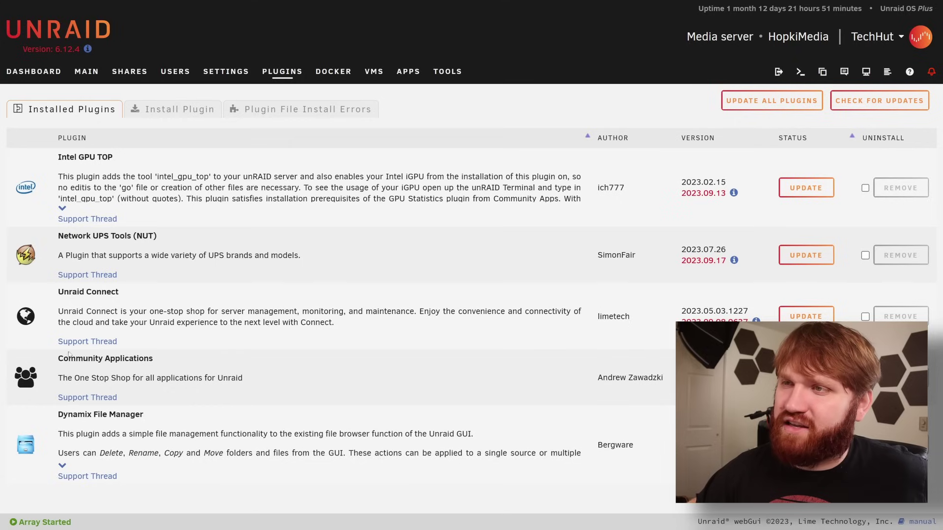
Highlight the Community Applications and Dynamix File Manager plugins, then browse the data share's folders and files
{"action": "left_click_drag", "start_coordinate": [68, 358], "coordinate": [132, 379]}
{"action": "left_click_drag", "start_coordinate": [73, 416], "coordinate": [119, 430]}
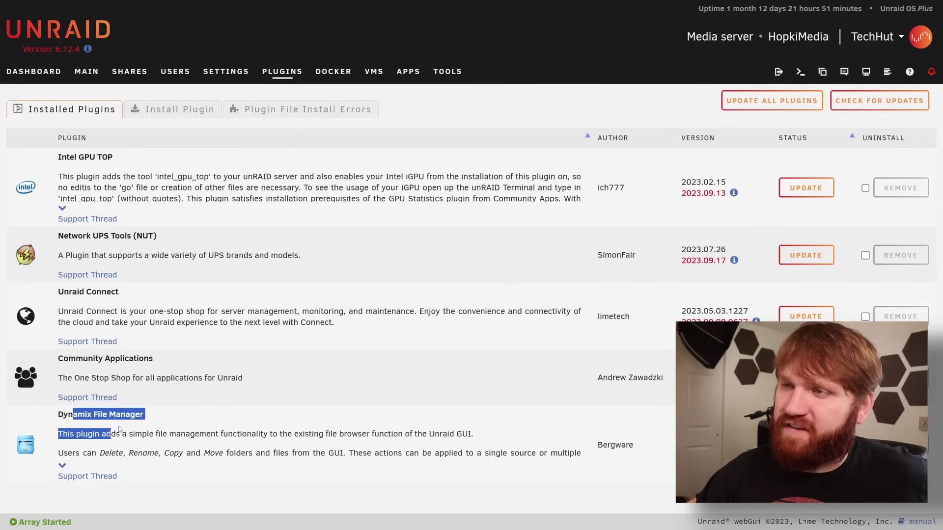
{"action": "left_click", "coordinate": [123, 459]}
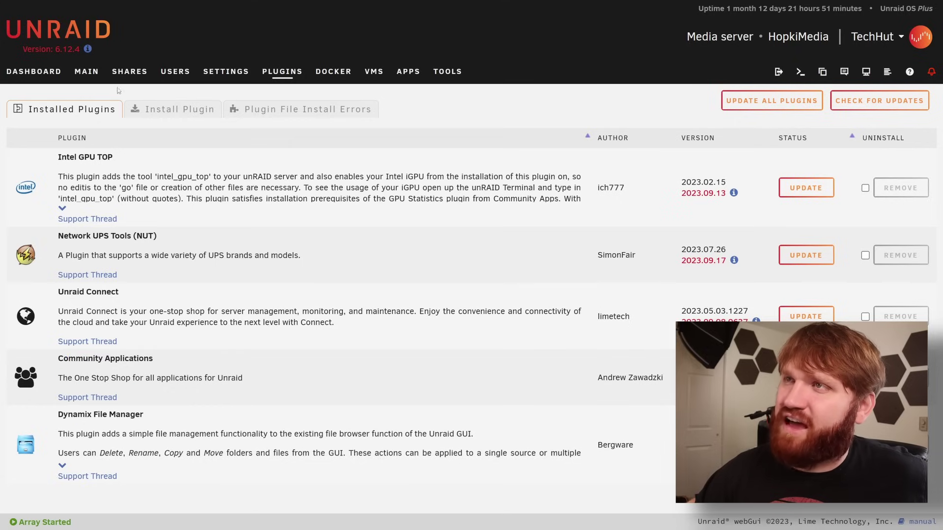
{"action": "left_click", "coordinate": [130, 71]}
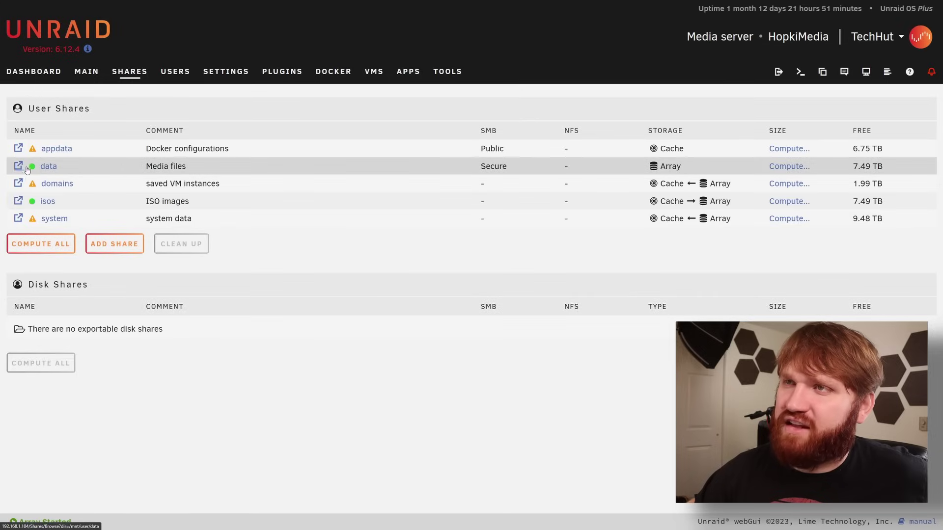
{"action": "left_click", "coordinate": [17, 167]}
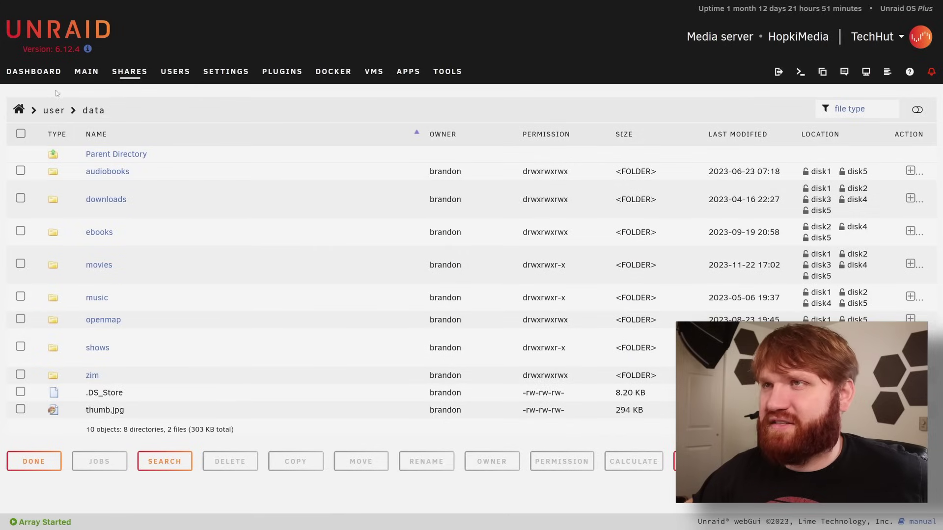
Go back to the Dashboard showing system info, all started Docker containers and the shares list
{"action": "left_click", "coordinate": [26, 70]}
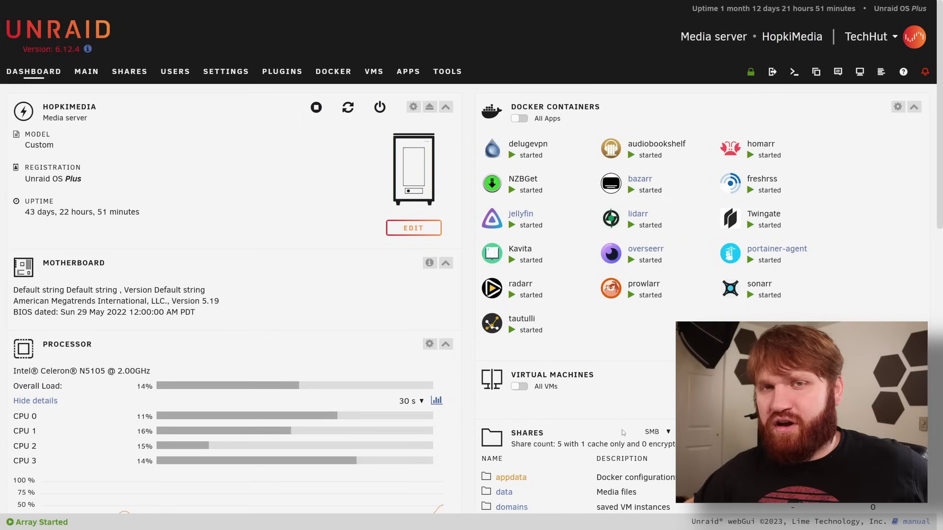